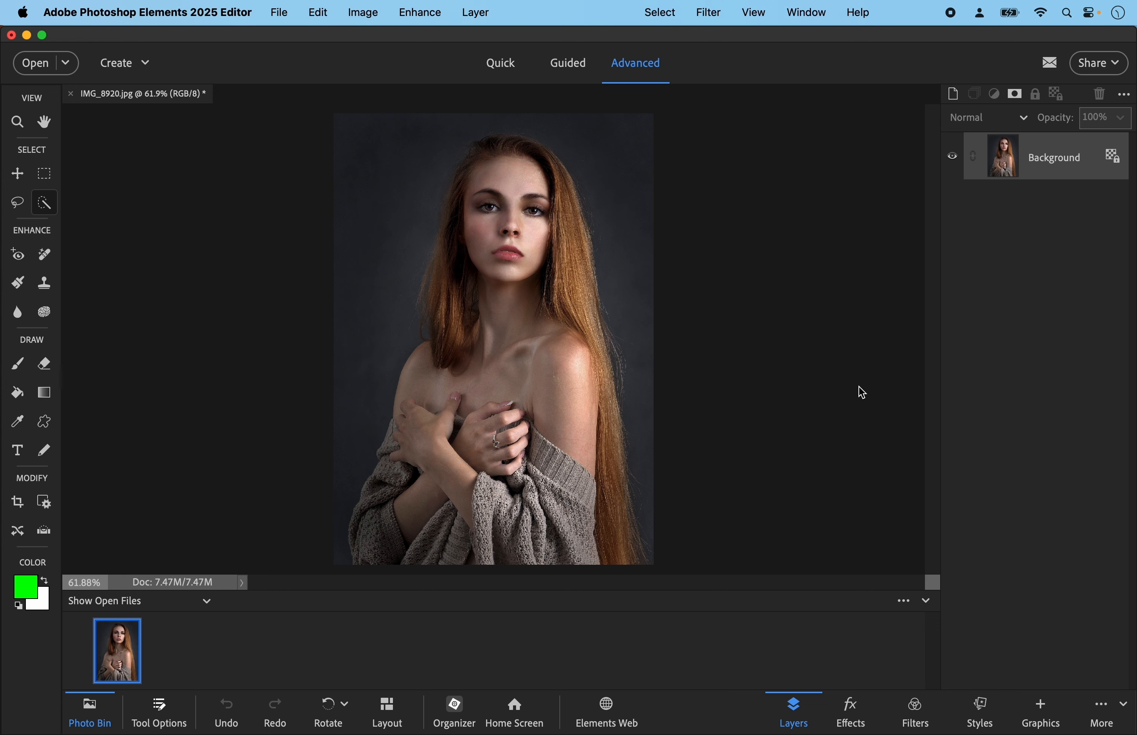
Duplicate the portrait's Background layer.
{"action": "key", "text": "super+equal"}
{"action": "key", "text": "super+equal"}
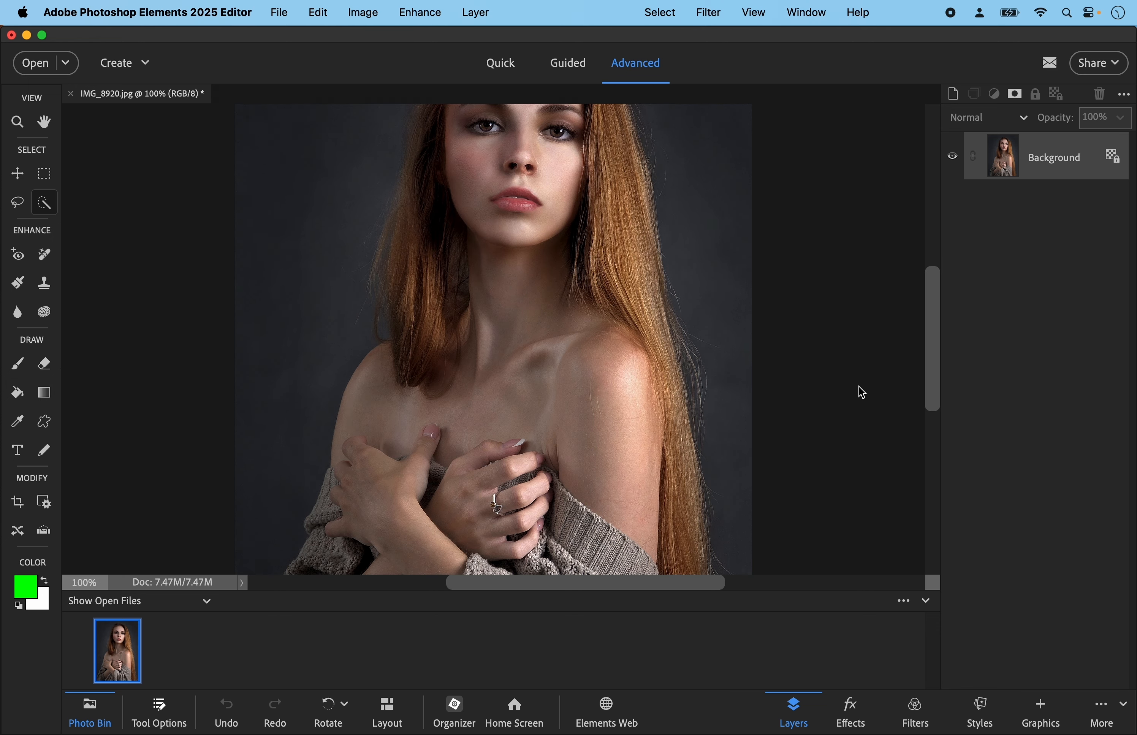
{"action": "left_click_drag", "start_coordinate": [935, 286], "coordinate": [936, 248]}
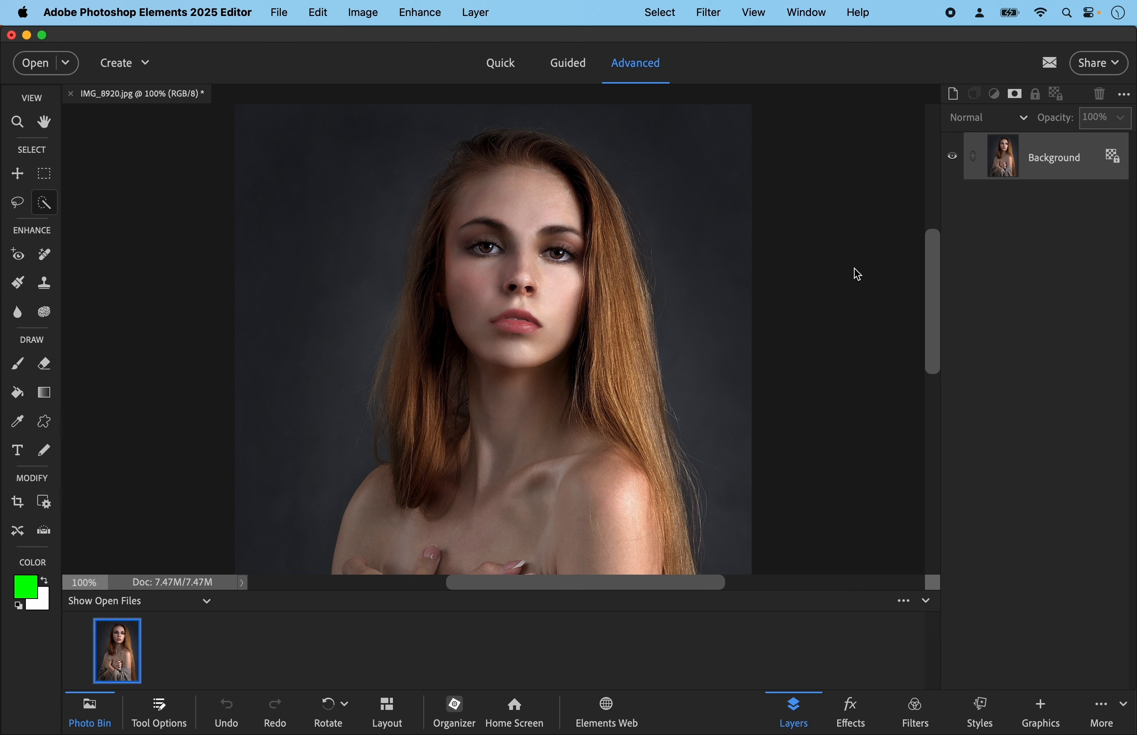
{"action": "key", "text": "ctrl+j"}
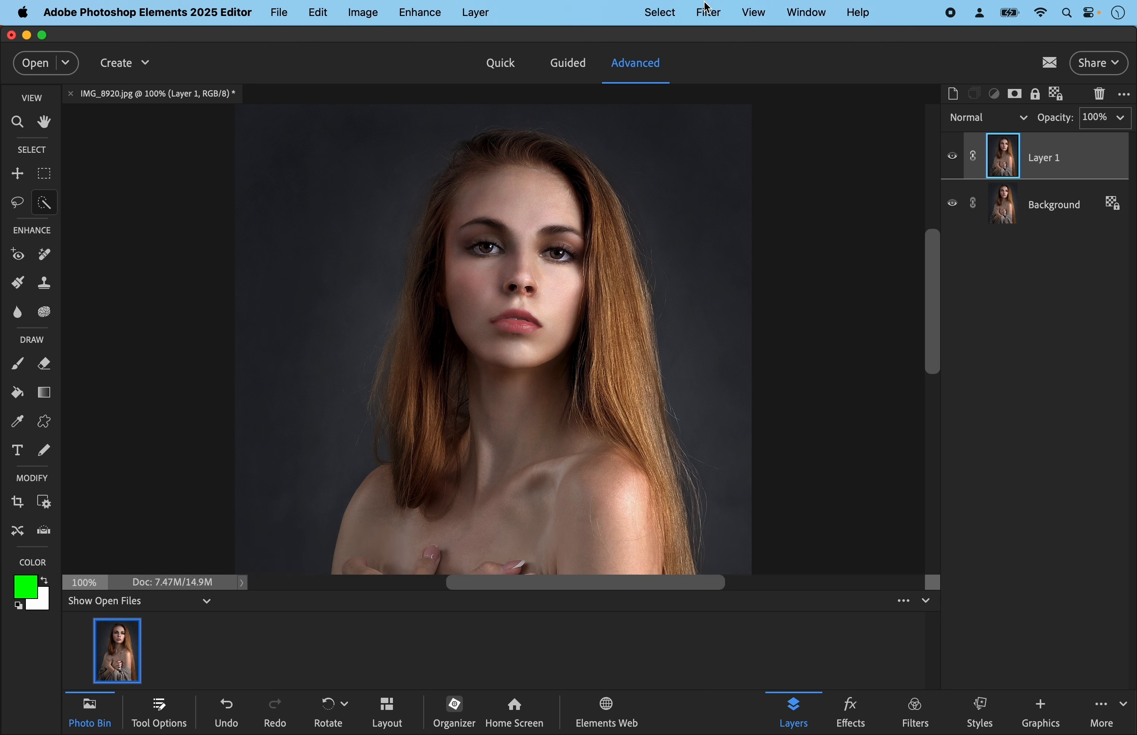
Apply a High Pass filter with a radius of 6.6 pixels to the duplicated portrait layer.
{"action": "left_click", "coordinate": [709, 12]}
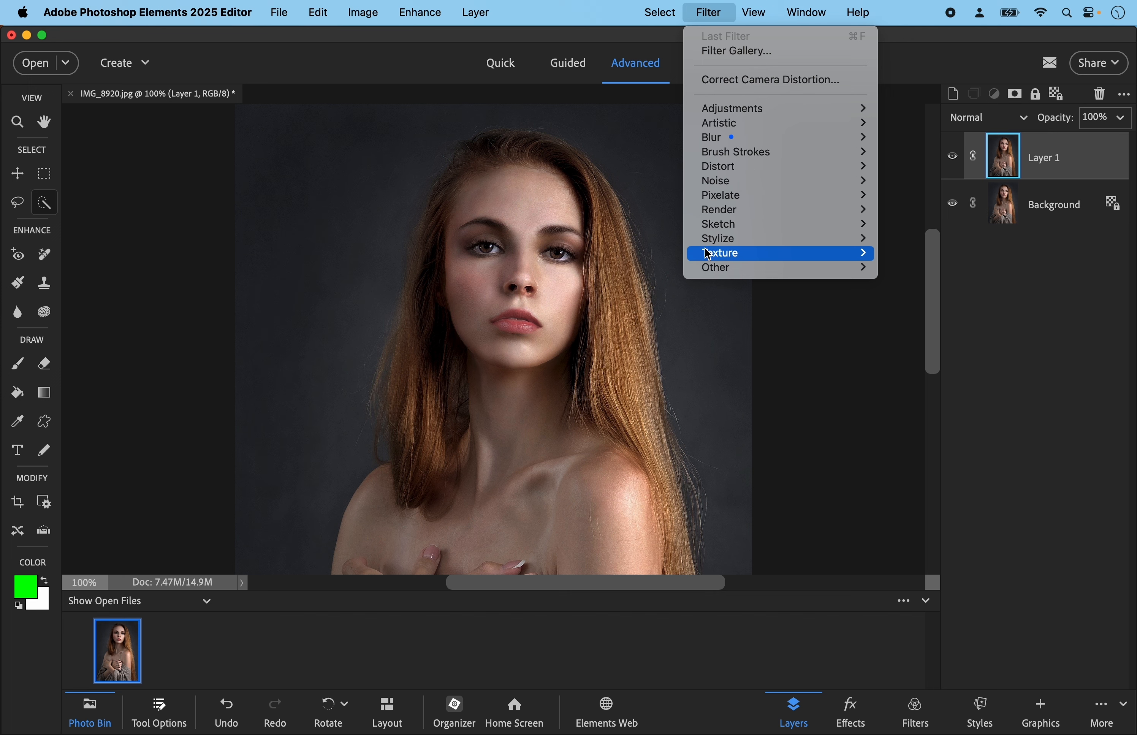
{"action": "mouse_move", "coordinate": [709, 271]}
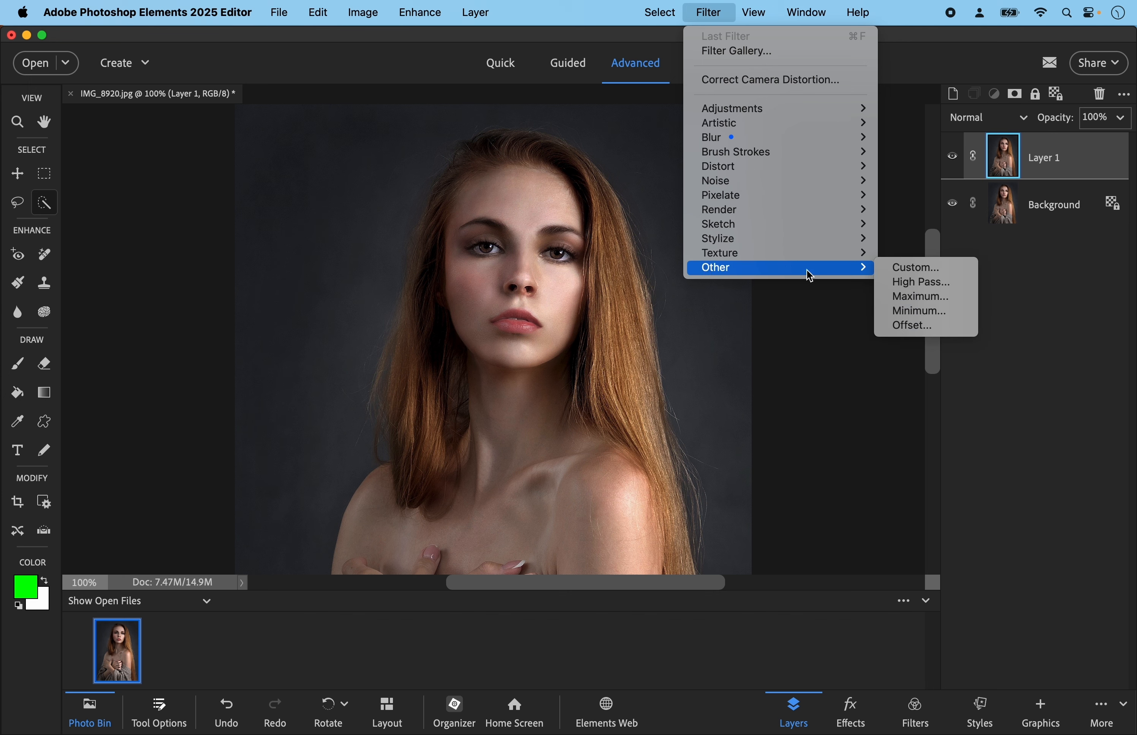
{"action": "mouse_move", "coordinate": [862, 275]}
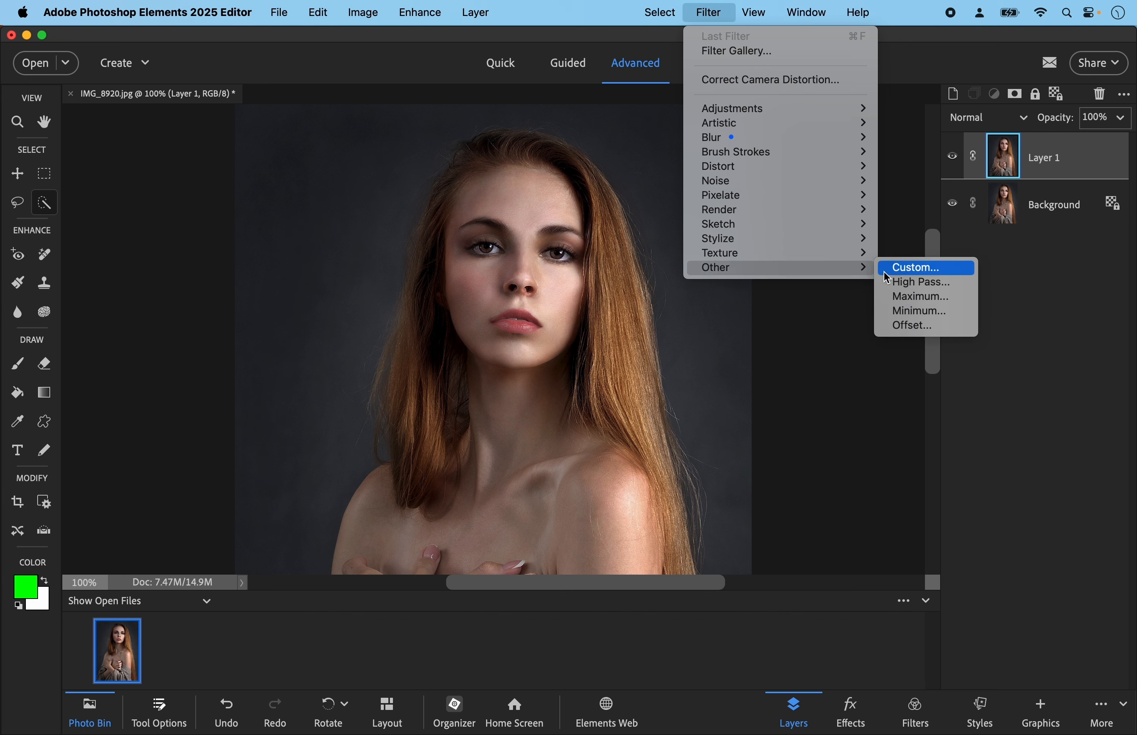
{"action": "left_click", "coordinate": [910, 282]}
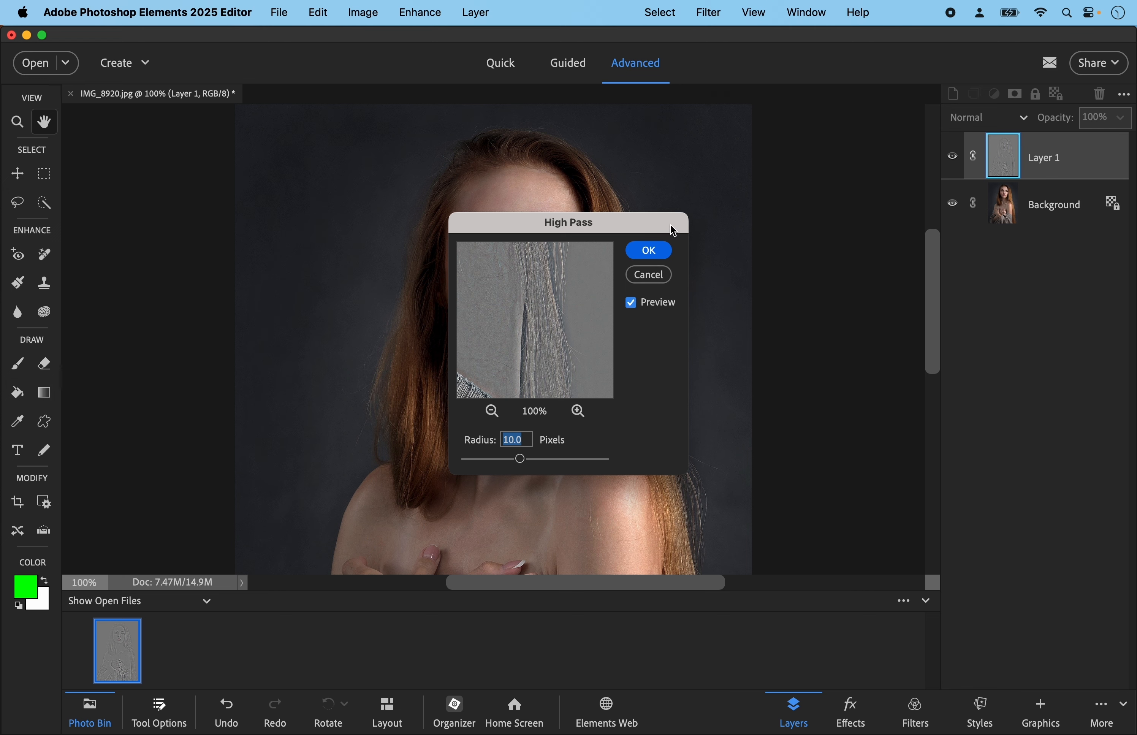
{"action": "left_click_drag", "start_coordinate": [670, 224], "coordinate": [922, 157]}
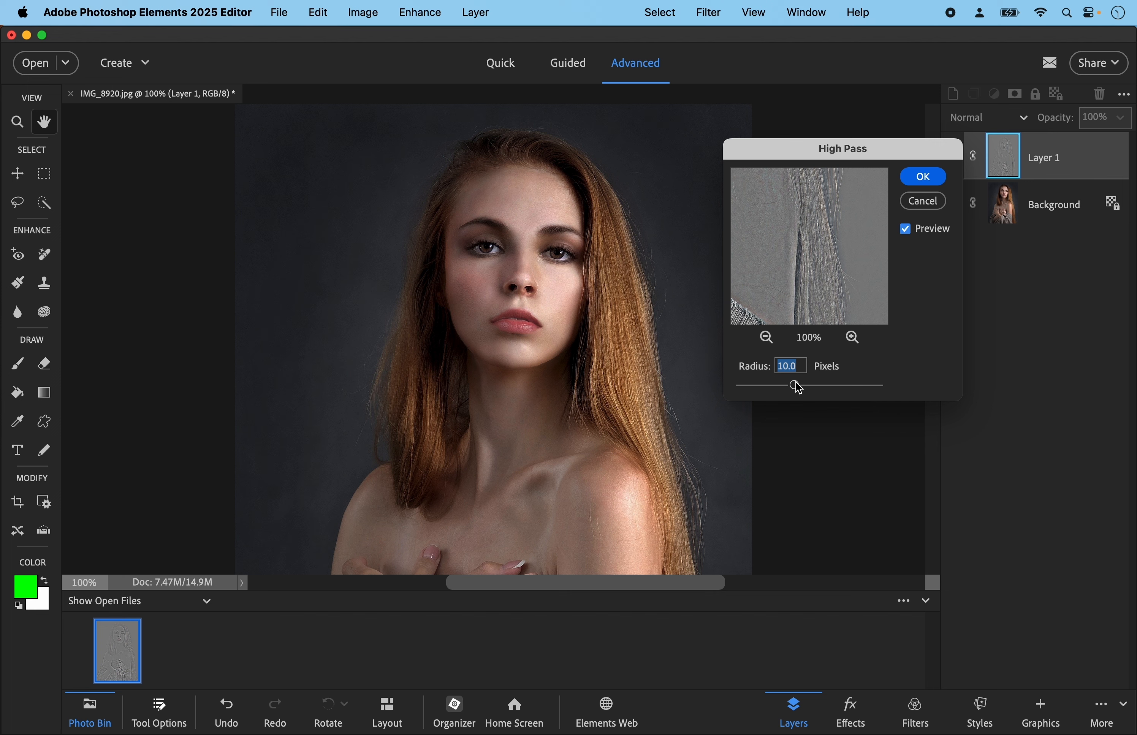
{"action": "mouse_move", "coordinate": [793, 385]}
{"action": "left_mouse_down"}
{"action": "mouse_move", "coordinate": [760, 386]}
{"action": "mouse_move", "coordinate": [779, 384]}
{"action": "left_mouse_up"}
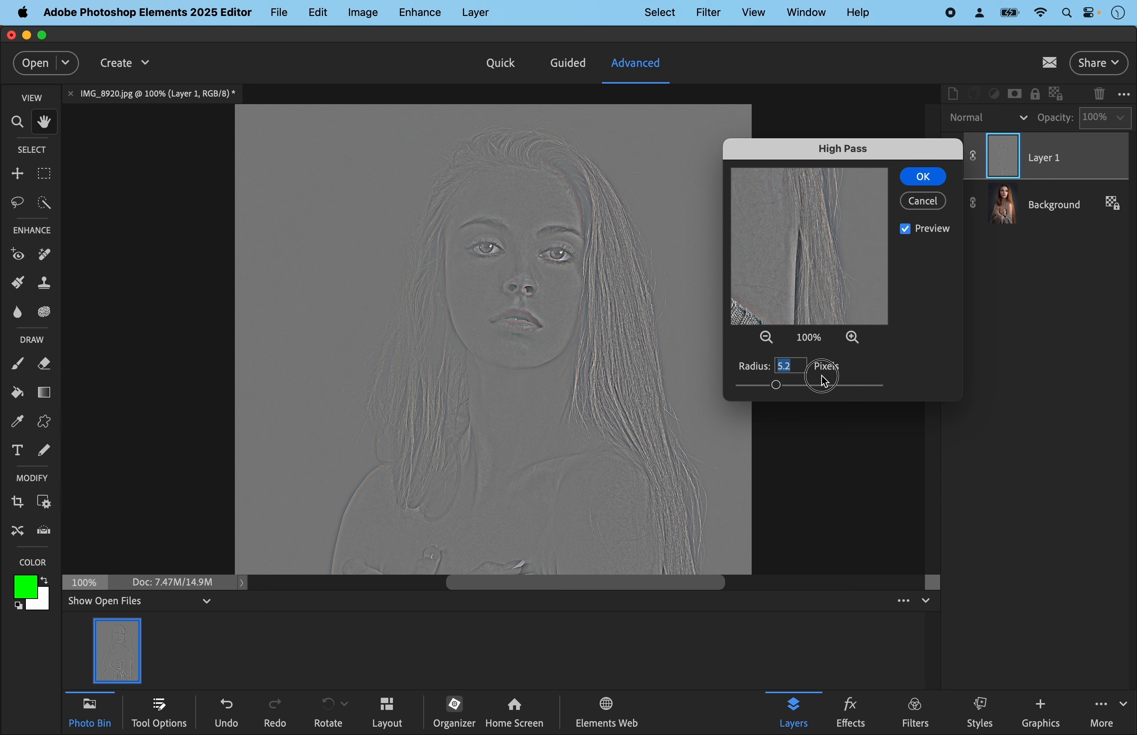
{"action": "mouse_move", "coordinate": [781, 388]}
{"action": "left_mouse_down"}
{"action": "mouse_move", "coordinate": [837, 392]}
{"action": "mouse_move", "coordinate": [777, 389]}
{"action": "mouse_move", "coordinate": [782, 377]}
{"action": "left_mouse_up"}
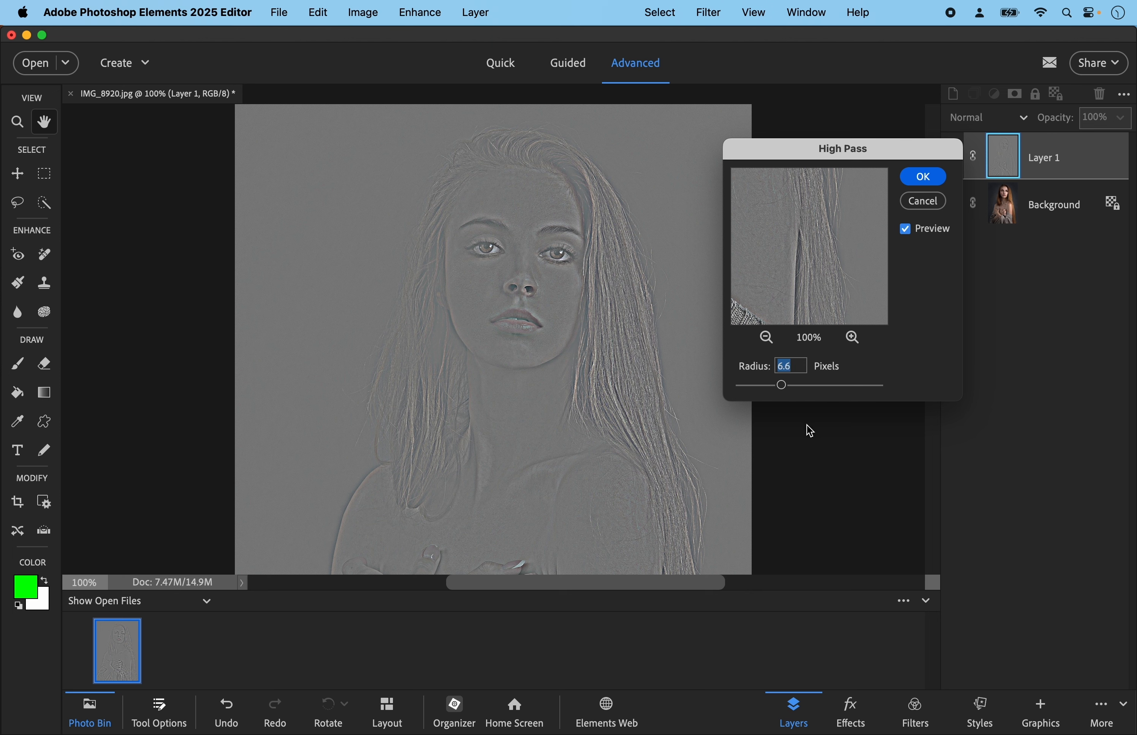
{"action": "left_click", "coordinate": [919, 181]}
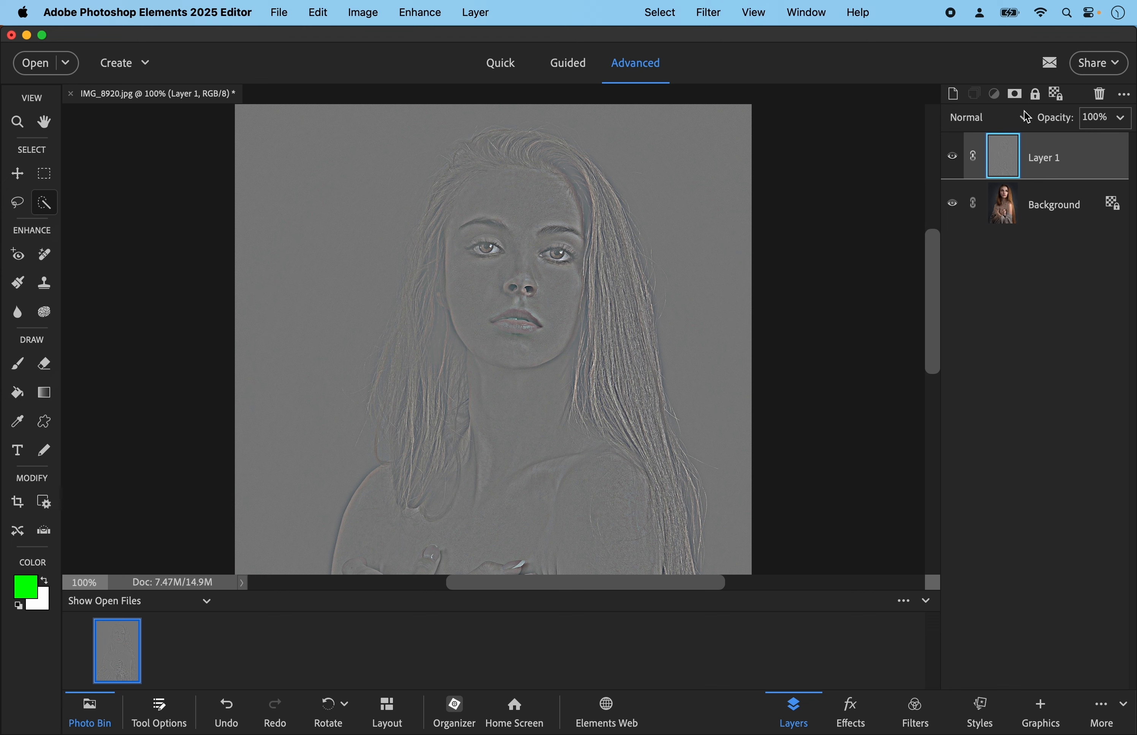
Set the High Pass layer's blend mode to Overlay and duplicate that layer twice.
{"action": "left_click", "coordinate": [1022, 120]}
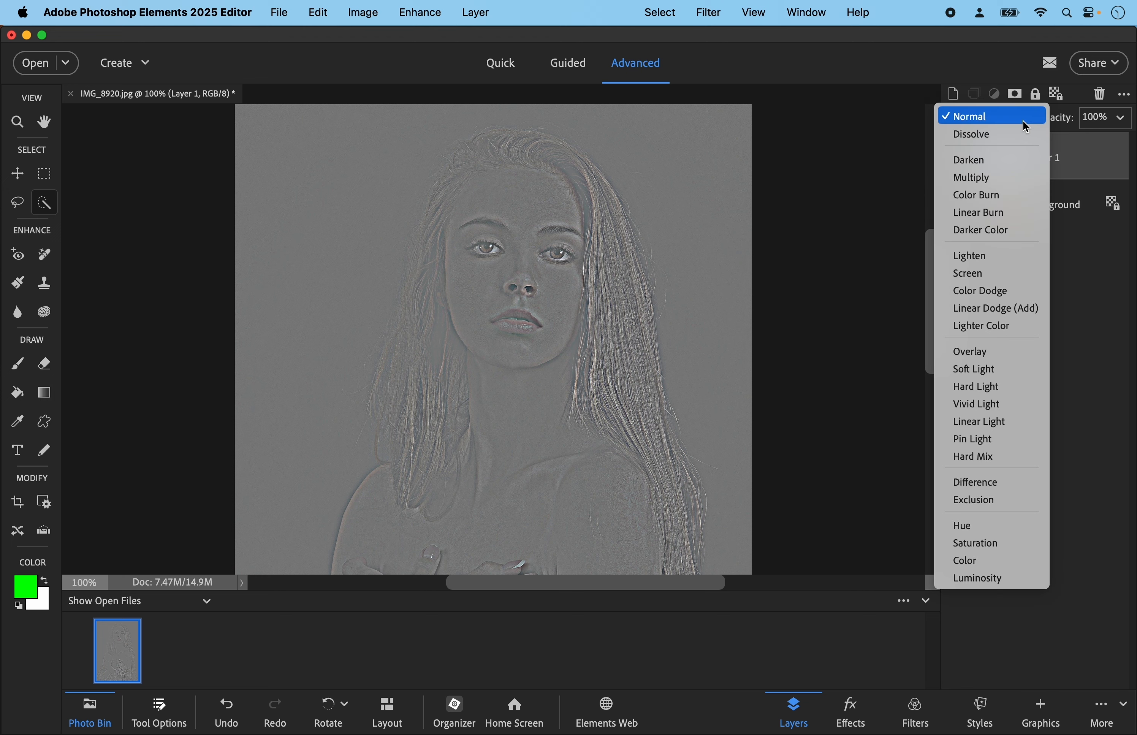
{"action": "left_click", "coordinate": [972, 354]}
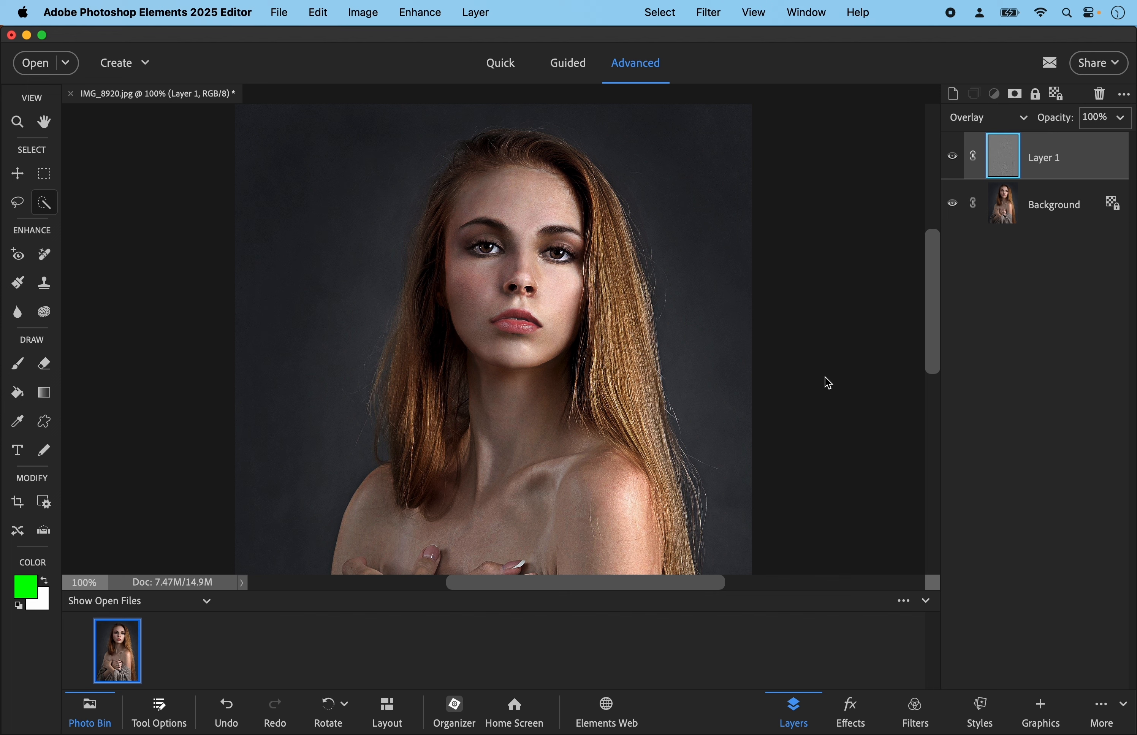
{"action": "key", "text": "super+j"}
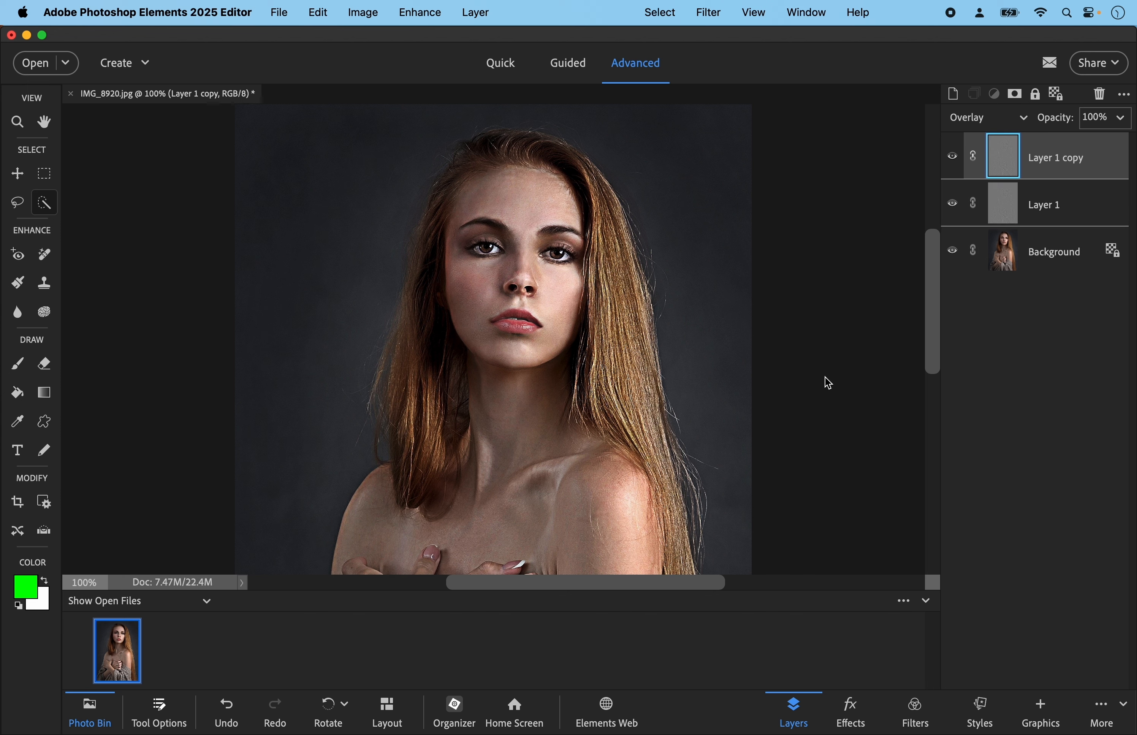
{"action": "key", "text": "super+j"}
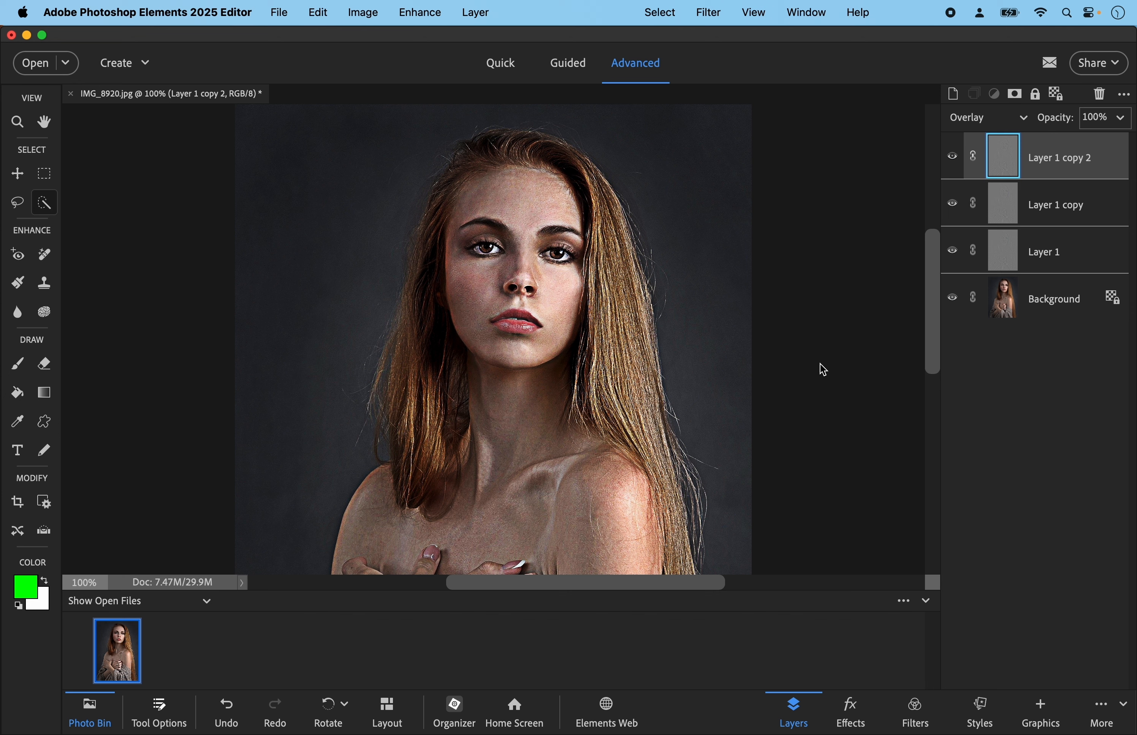
Group the three High Pass layers into a new group named "Sharpening".
{"action": "left_click", "coordinate": [1055, 259], "text": "shift"}
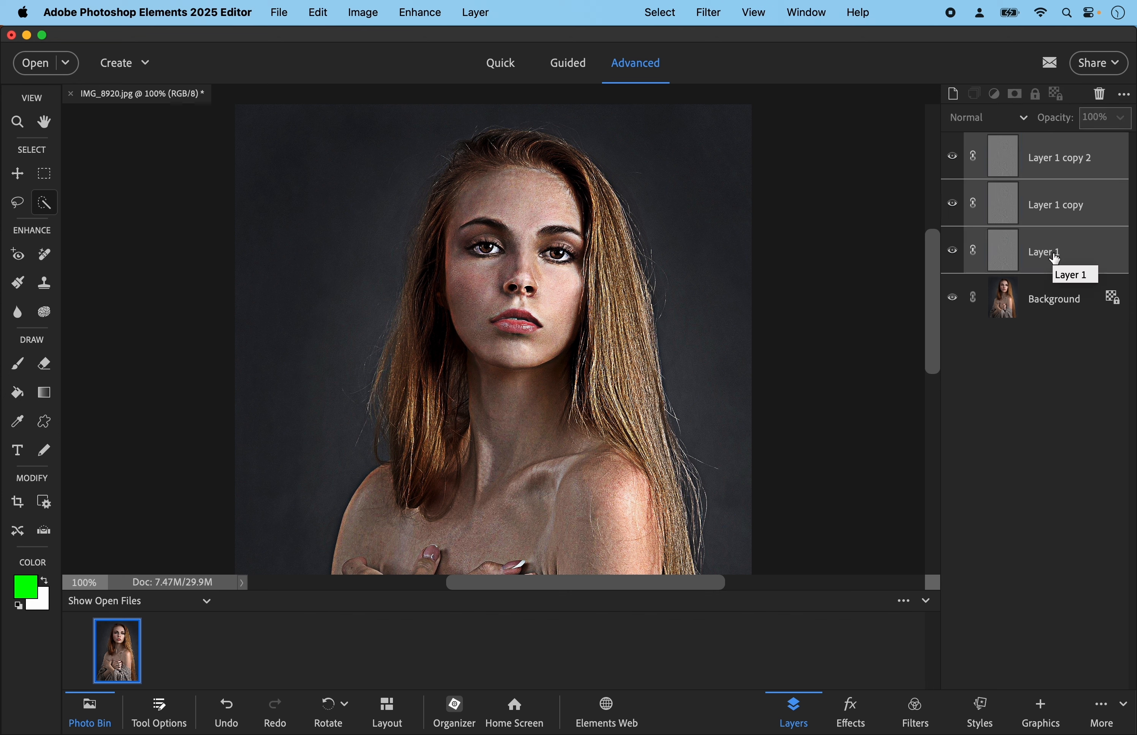
{"action": "right_click", "coordinate": [1083, 164]}
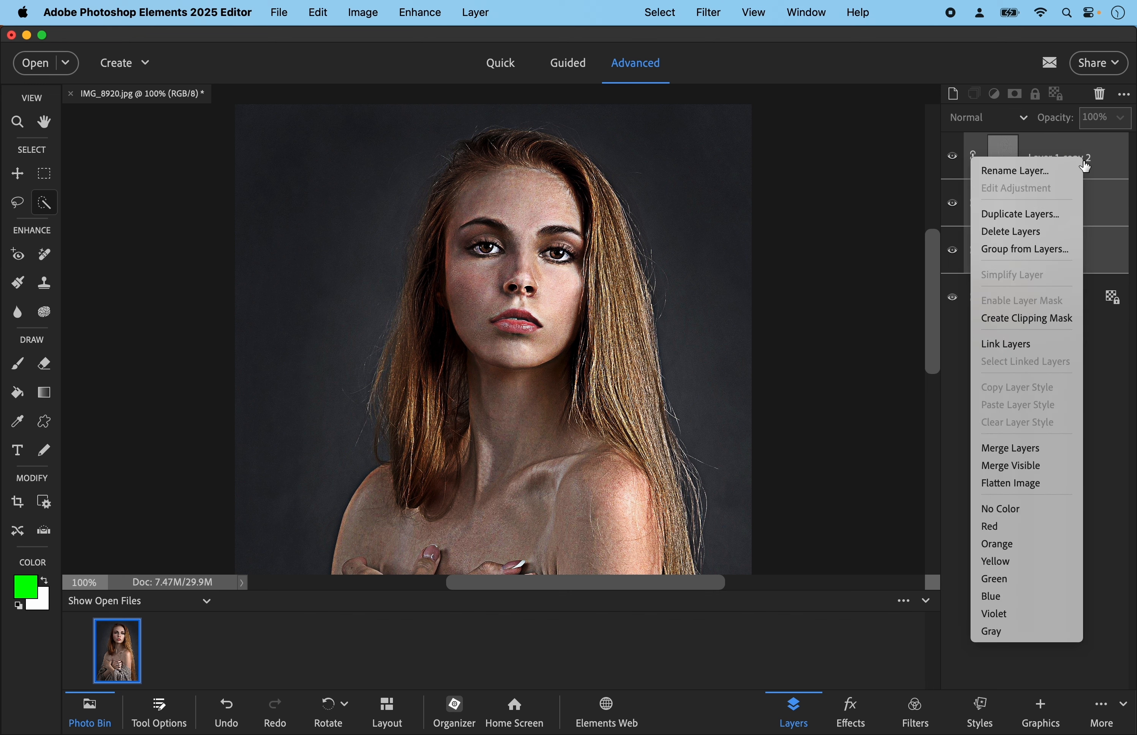
{"action": "left_click", "coordinate": [1041, 249]}
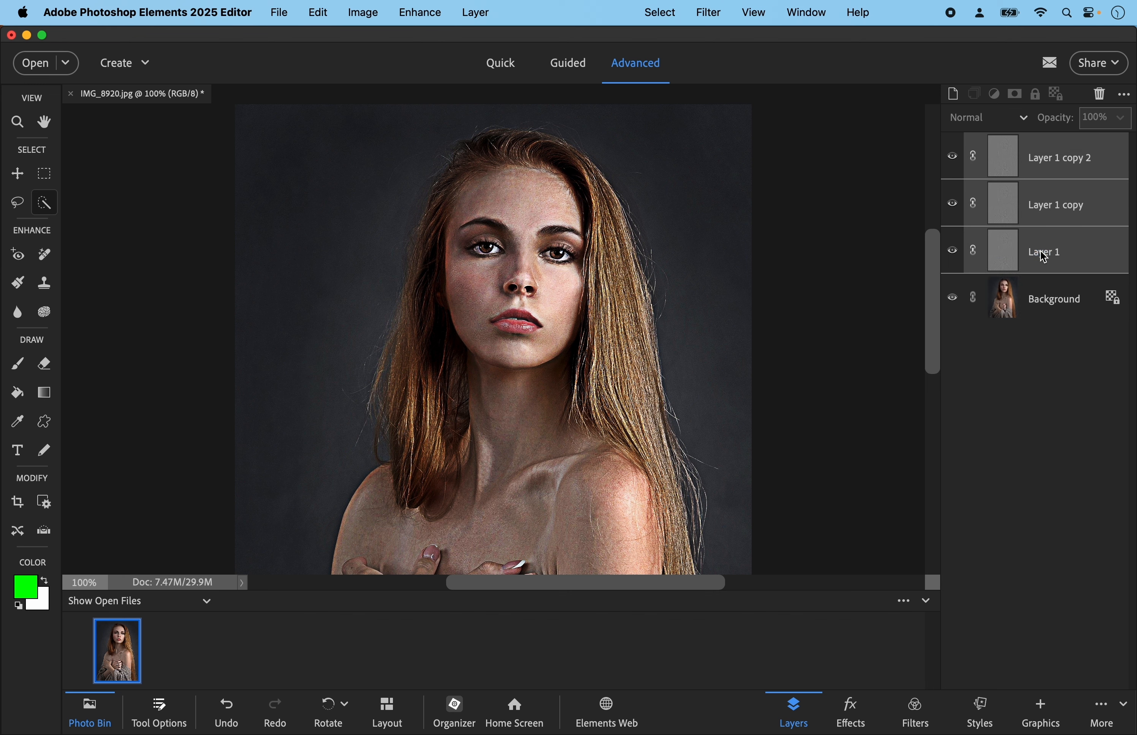
{"action": "type", "text": "S"}
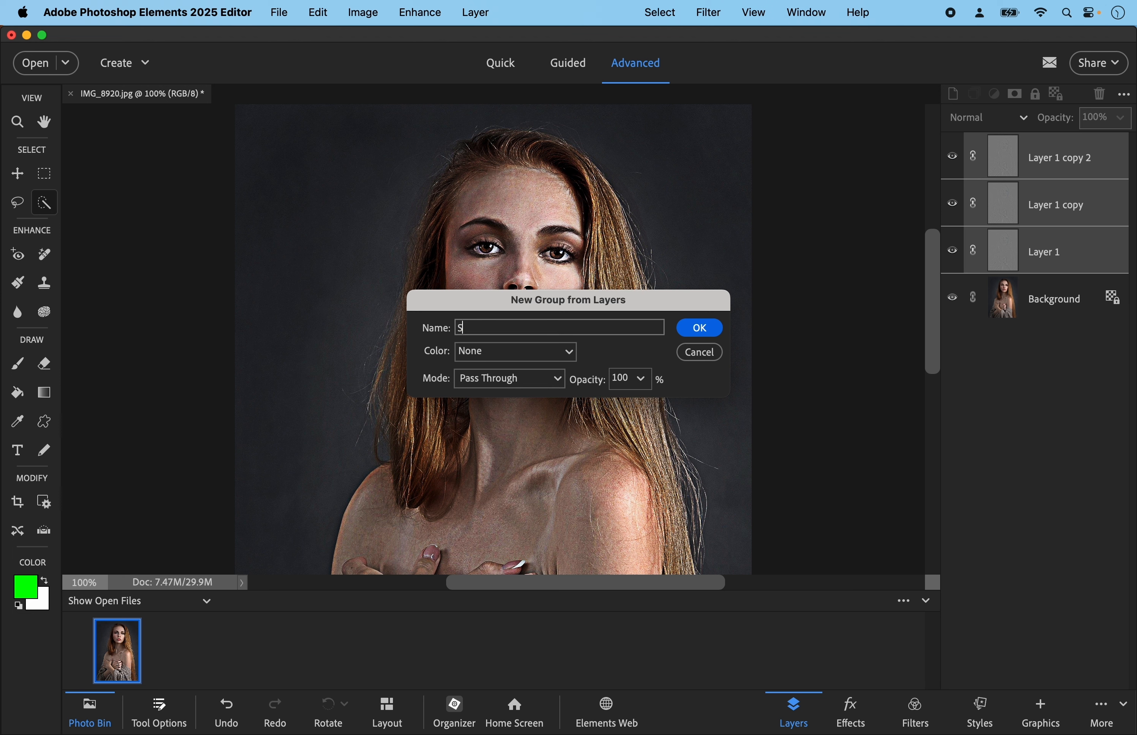
{"action": "type", "text": "harpening"}
{"action": "left_click", "coordinate": [714, 328]}
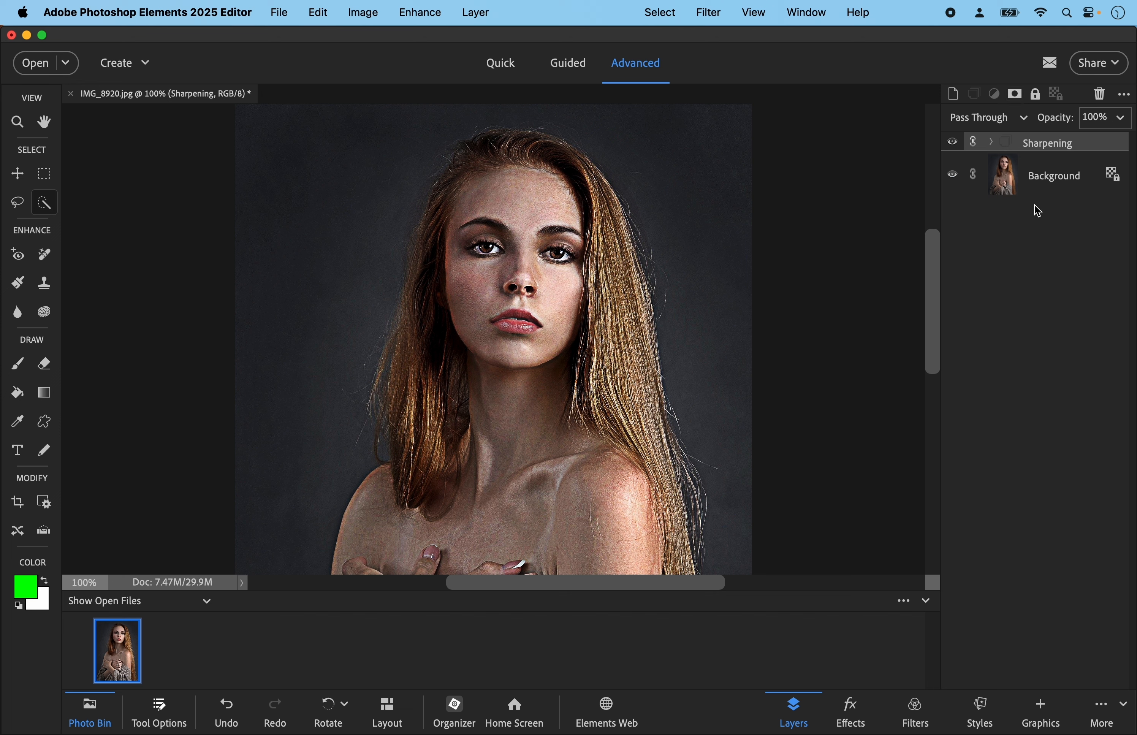
Add a black layer mask to the Sharpening group and set up the Brush tool with white as the foreground color.
{"action": "left_click", "coordinate": [1014, 98]}
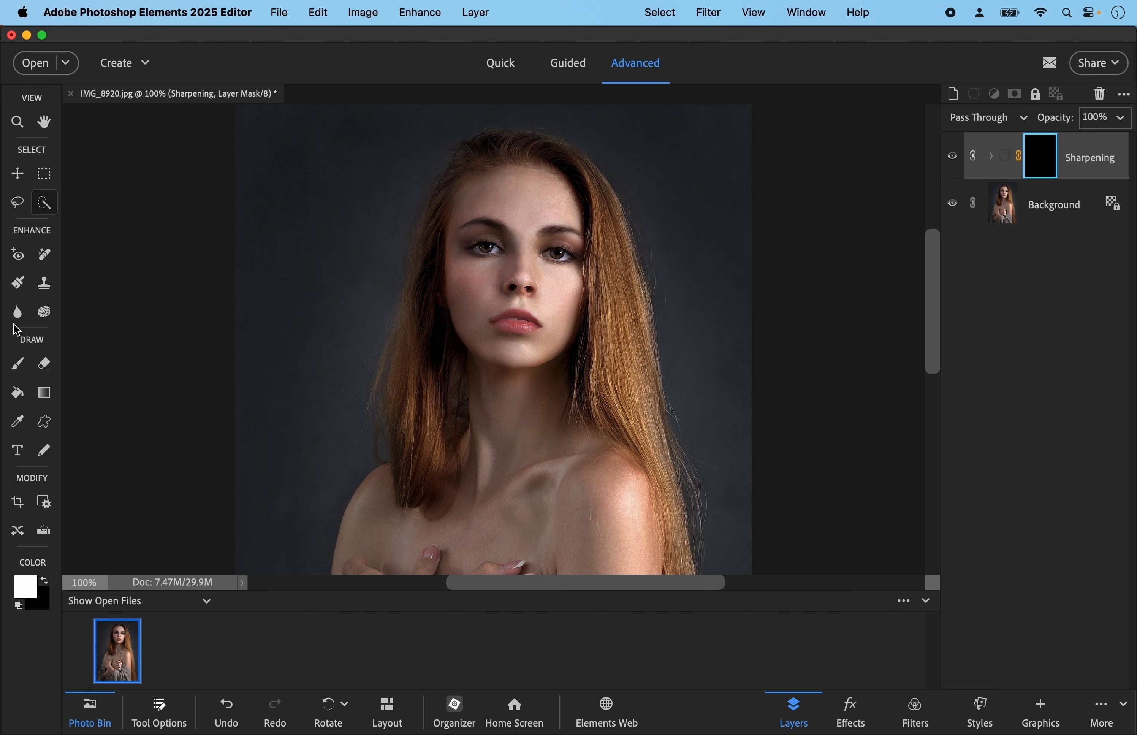
{"action": "left_click", "coordinate": [22, 367]}
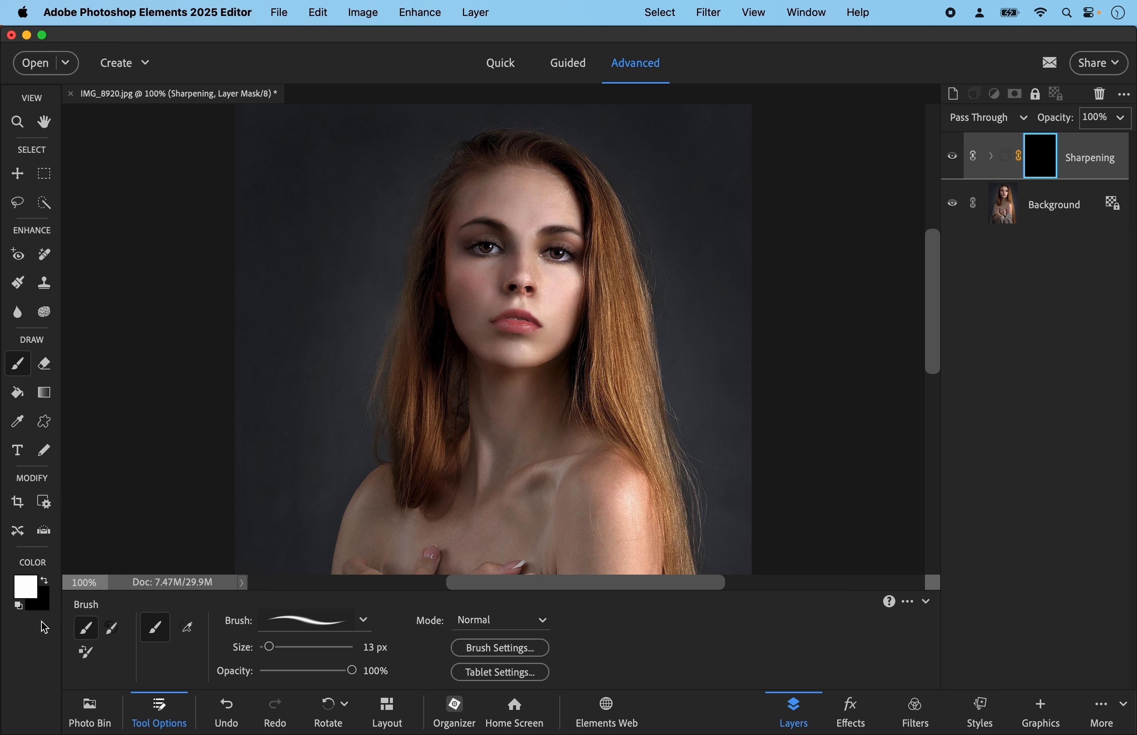
{"action": "key", "text": "d"}
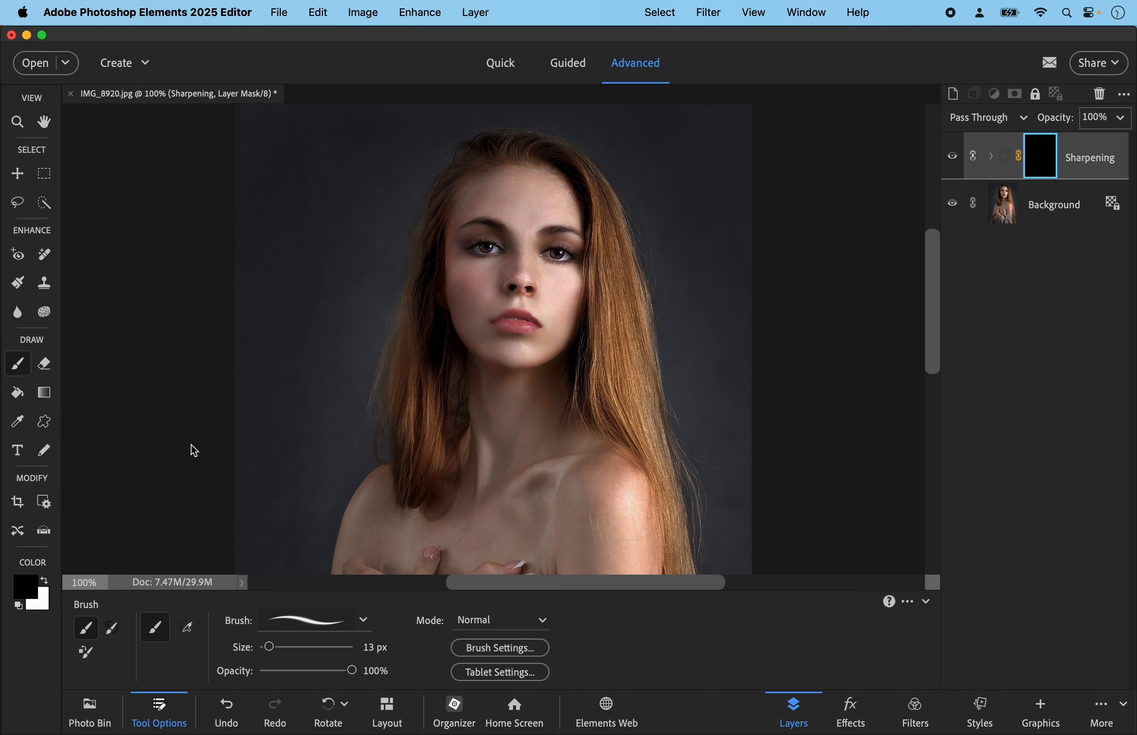
{"action": "key", "text": "x"}
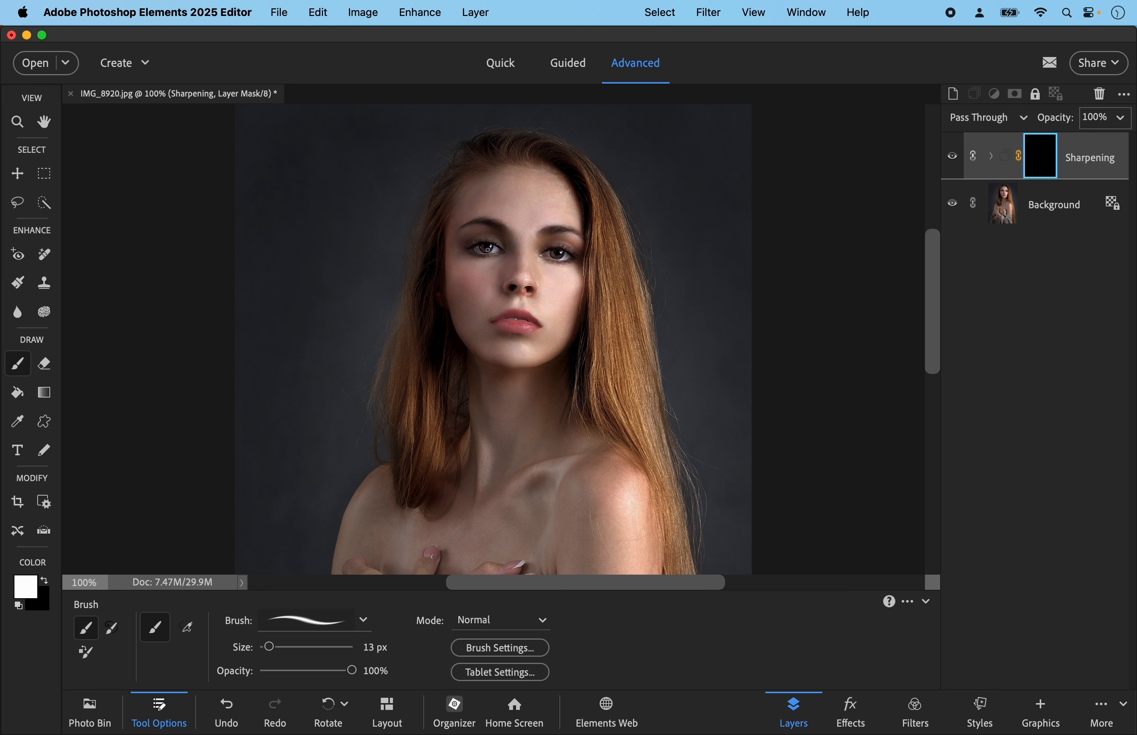
Paint white over both eyes on the Sharpening group's mask with a 70 px brush at 100% opacity.
{"action": "key", "text": "bracketright"}
{"action": "key", "text": "bracketright"}
{"action": "key", "text": "bracketright"}
{"action": "key", "text": "bracketright"}
{"action": "key", "text": "bracketright"}
{"action": "key", "text": "bracketright"}
{"action": "key", "text": "bracketright"}
{"action": "key", "text": "bracketright"}
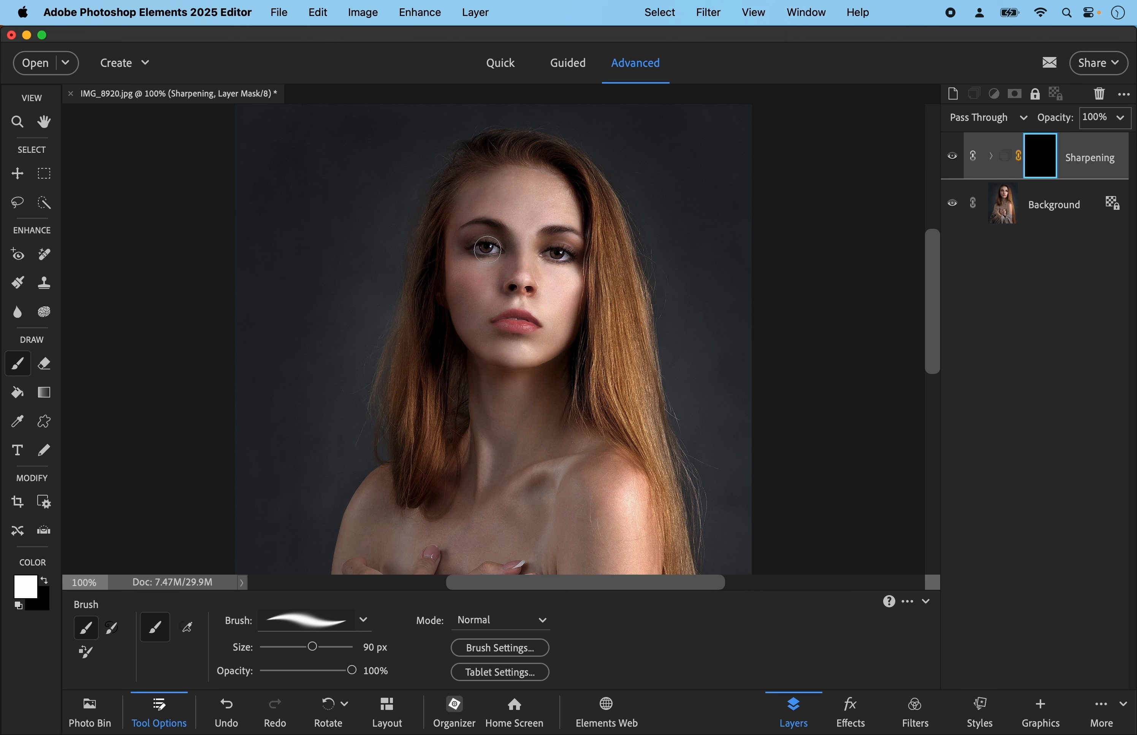
{"action": "key", "text": "bracketright"}
{"action": "key", "text": "bracketright"}
{"action": "key", "text": "bracketright"}
{"action": "key", "text": "bracketright"}
{"action": "key", "text": "bracketright"}
{"action": "key", "text": "bracketright"}
{"action": "key", "text": "bracketleft"}
{"action": "key", "text": "bracketleft"}
{"action": "key", "text": "bracketleft"}
{"action": "key", "text": "bracketleft"}
{"action": "key", "text": "bracketleft"}
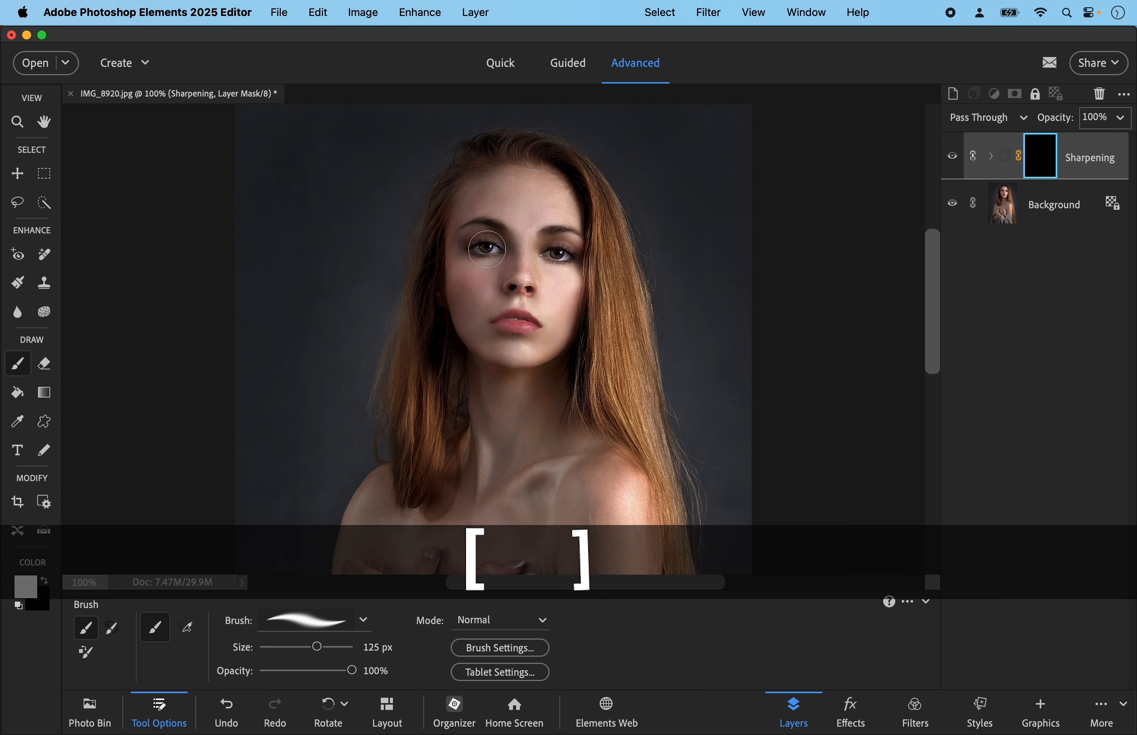
{"action": "key", "text": "bracketleft"}
{"action": "key", "text": "bracketleft"}
{"action": "key", "text": "bracketleft"}
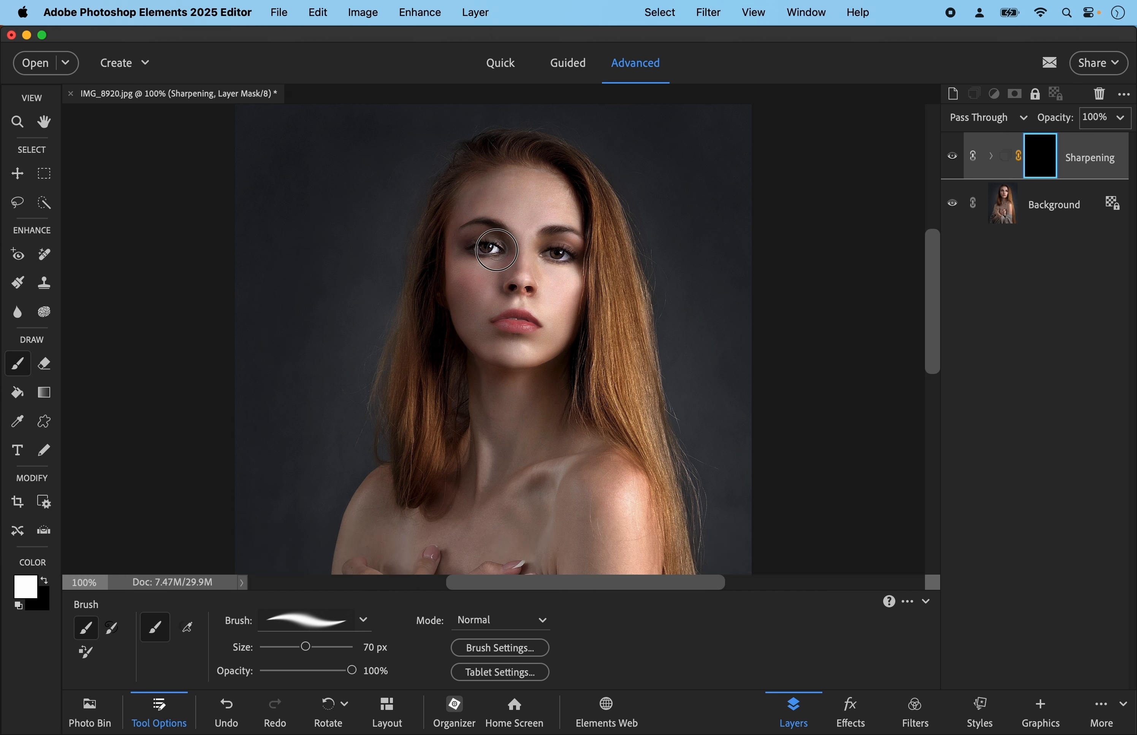
{"action": "mouse_move", "coordinate": [494, 250]}
{"action": "left_mouse_down"}
{"action": "mouse_move", "coordinate": [466, 246]}
{"action": "mouse_move", "coordinate": [576, 256]}
{"action": "mouse_move", "coordinate": [557, 251]}
{"action": "left_mouse_up"}
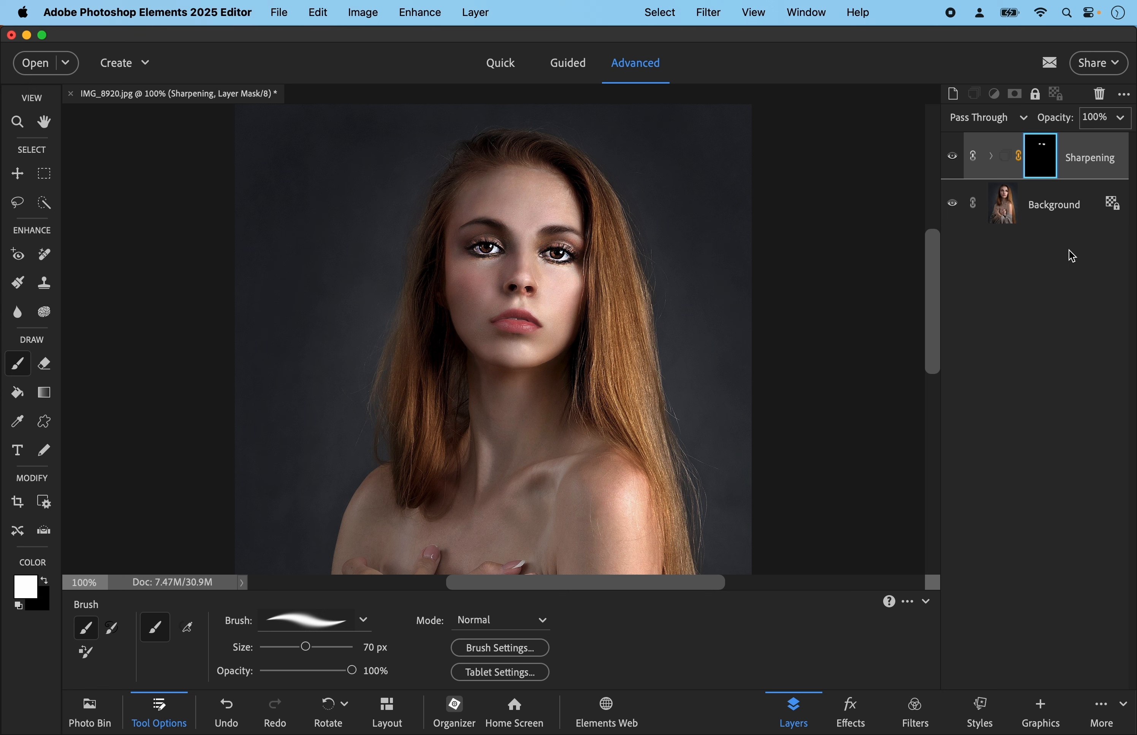
Lower the Sharpening group's opacity to 47% and compare the eyes with the group hidden and shown.
{"action": "left_click", "coordinate": [1121, 119]}
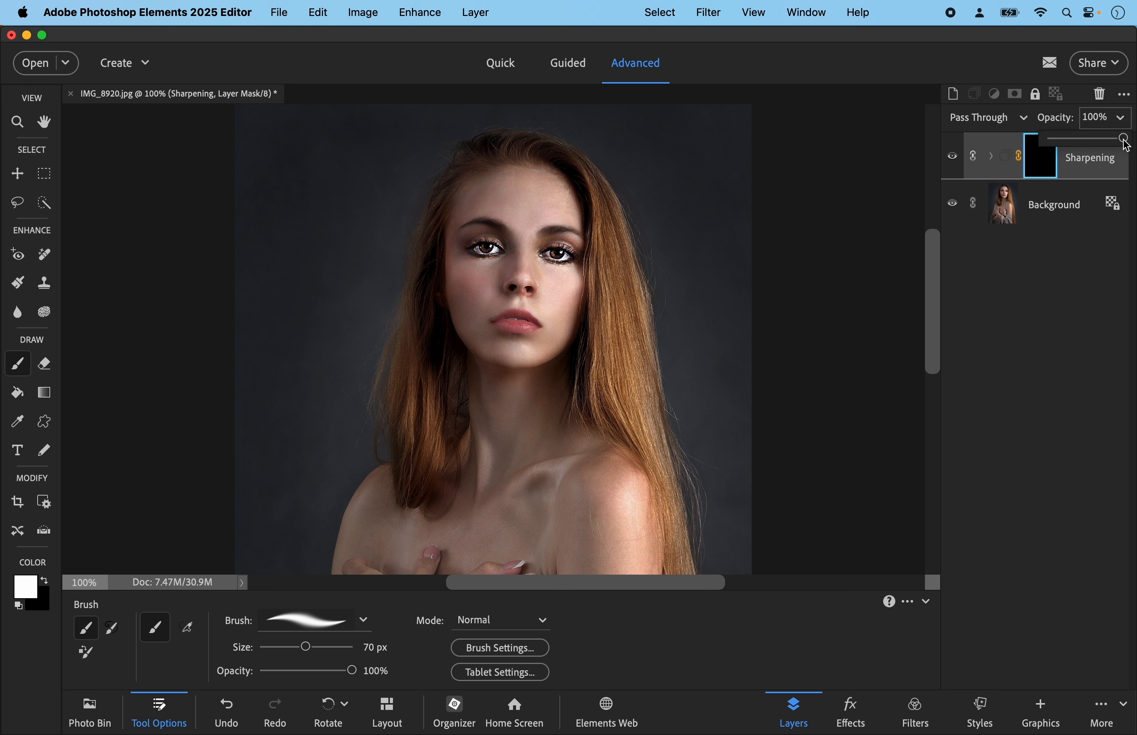
{"action": "left_click_drag", "start_coordinate": [1124, 142], "coordinate": [1083, 145]}
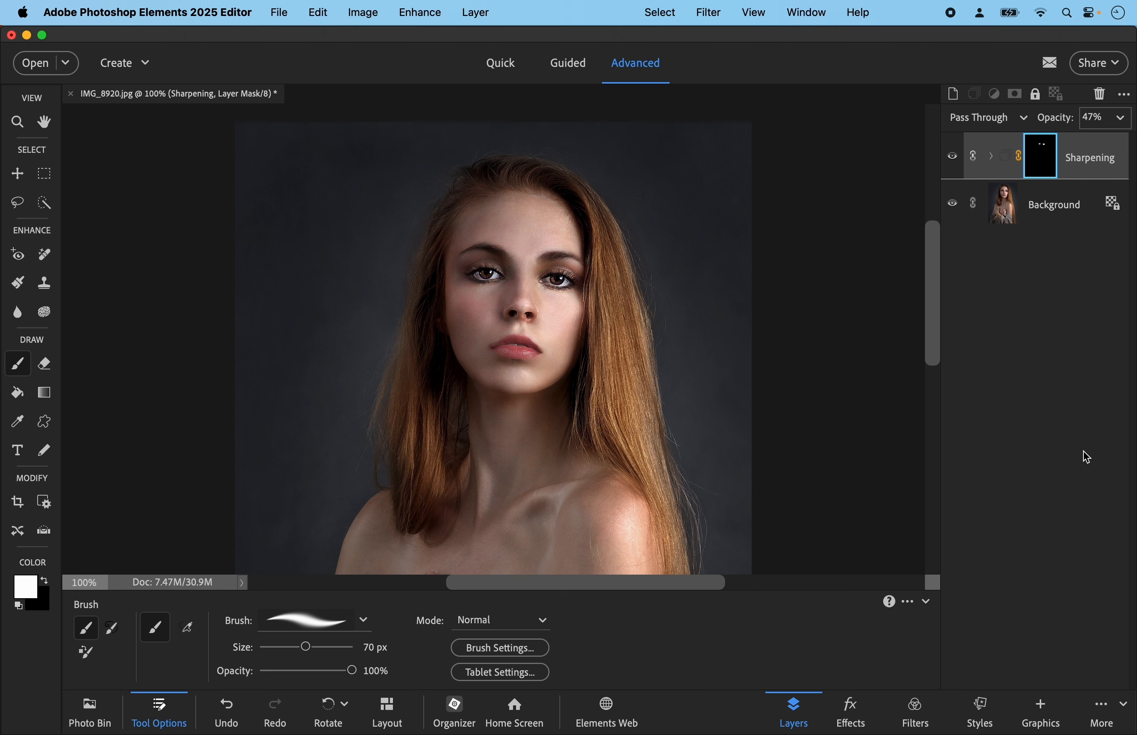
{"action": "left_click", "coordinate": [955, 162]}
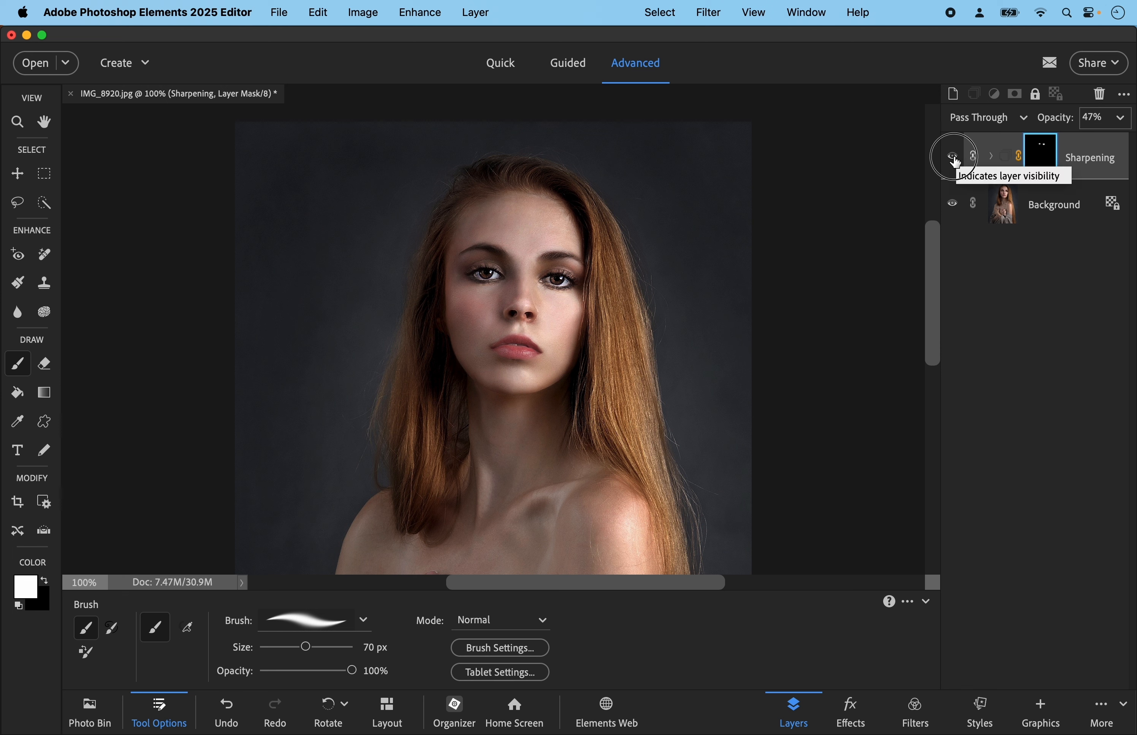
{"action": "left_click", "coordinate": [953, 157]}
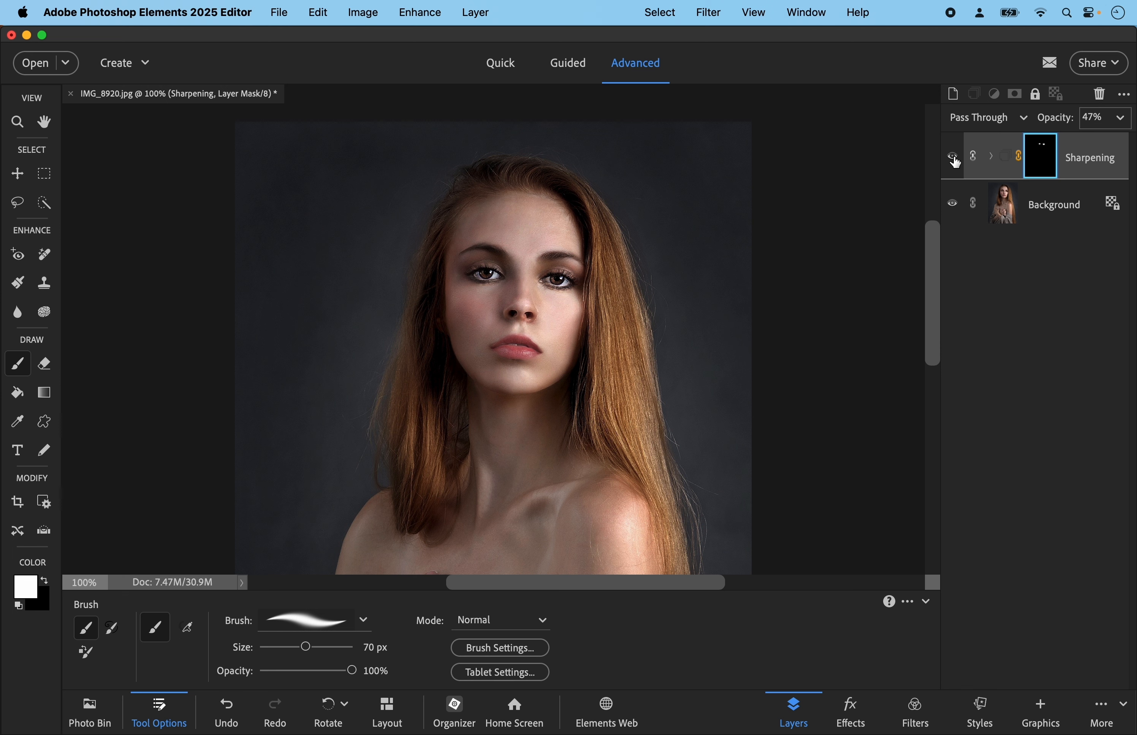
{"action": "left_click", "coordinate": [955, 163]}
{"action": "left_click", "coordinate": [955, 163]}
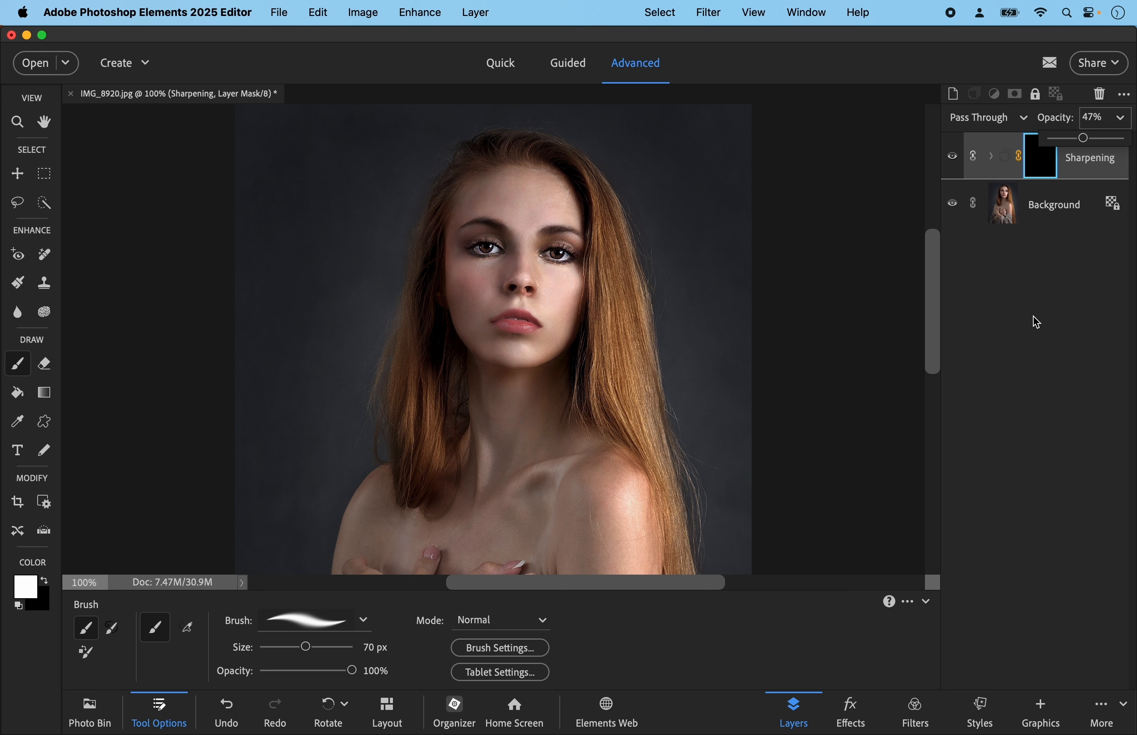
{"action": "left_click", "coordinate": [1038, 354]}
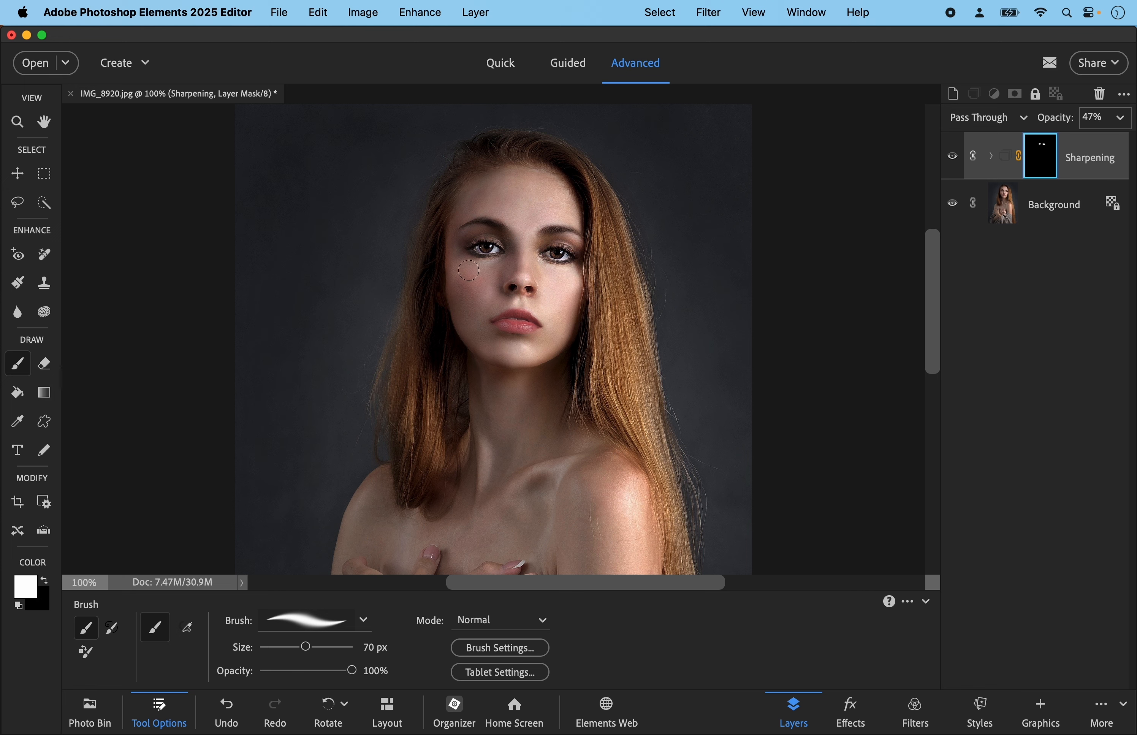
Save the portrait as IMG_8920.psd in Photoshop format with layers kept, in the Selective Sharpening folder.
{"action": "left_click", "coordinate": [281, 15]}
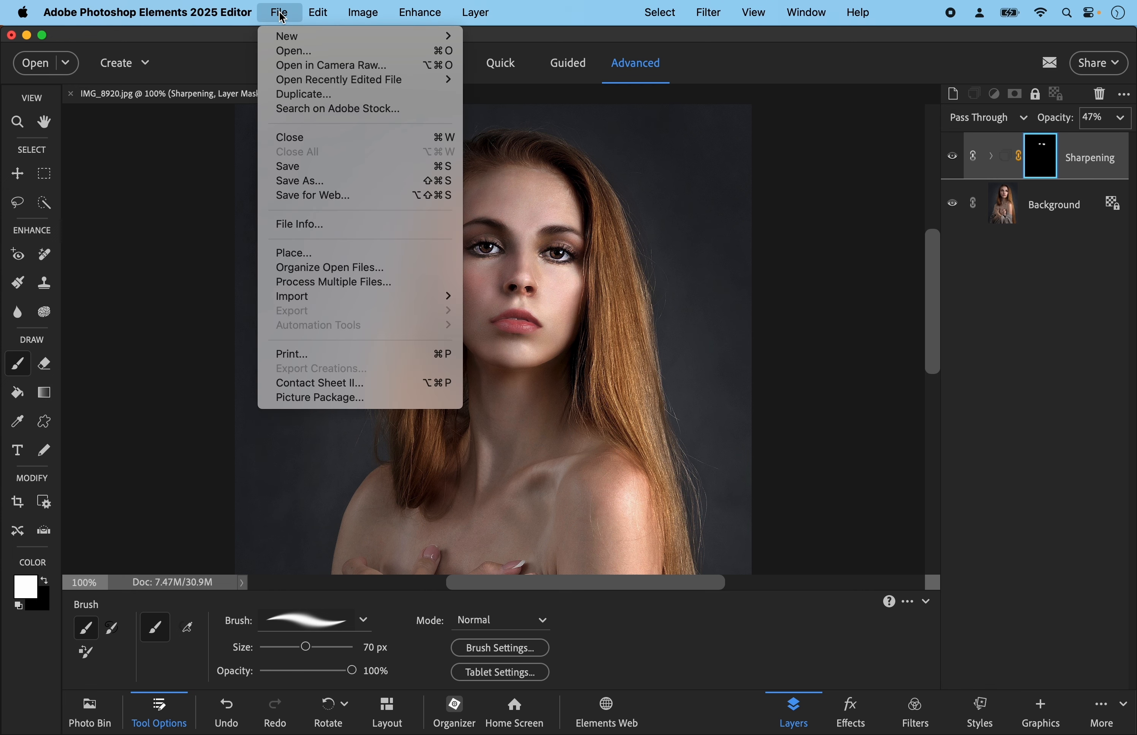
{"action": "left_click", "coordinate": [303, 184]}
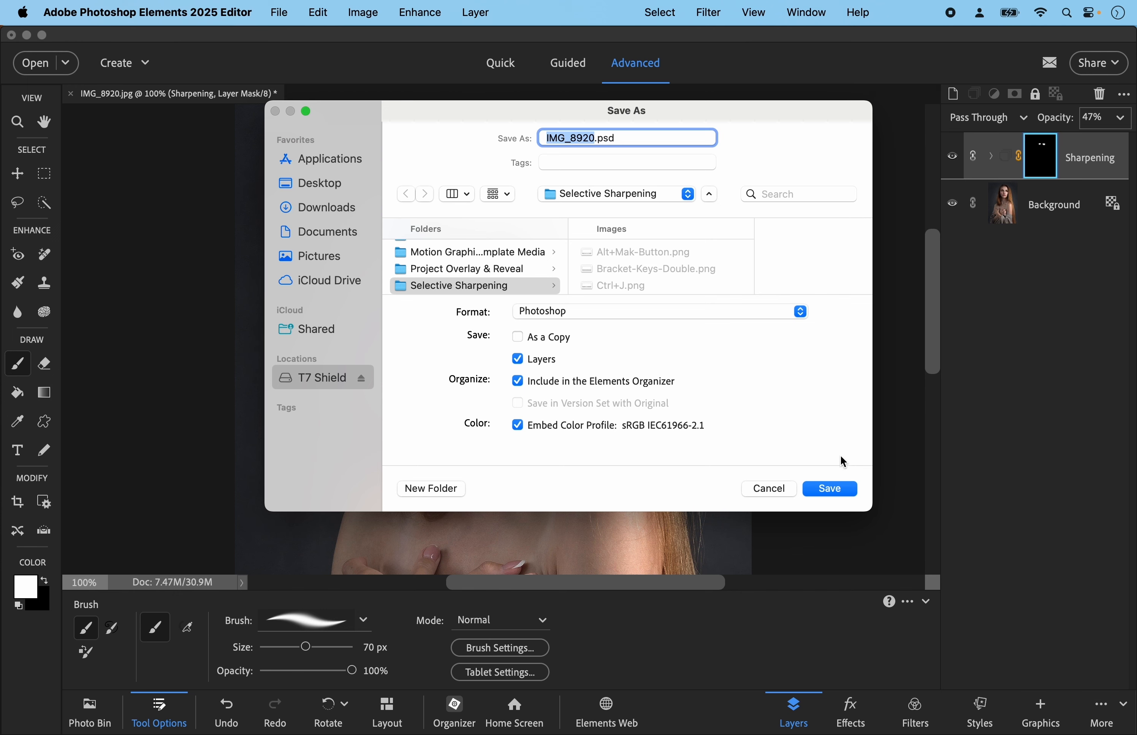
{"action": "left_click", "coordinate": [830, 488]}
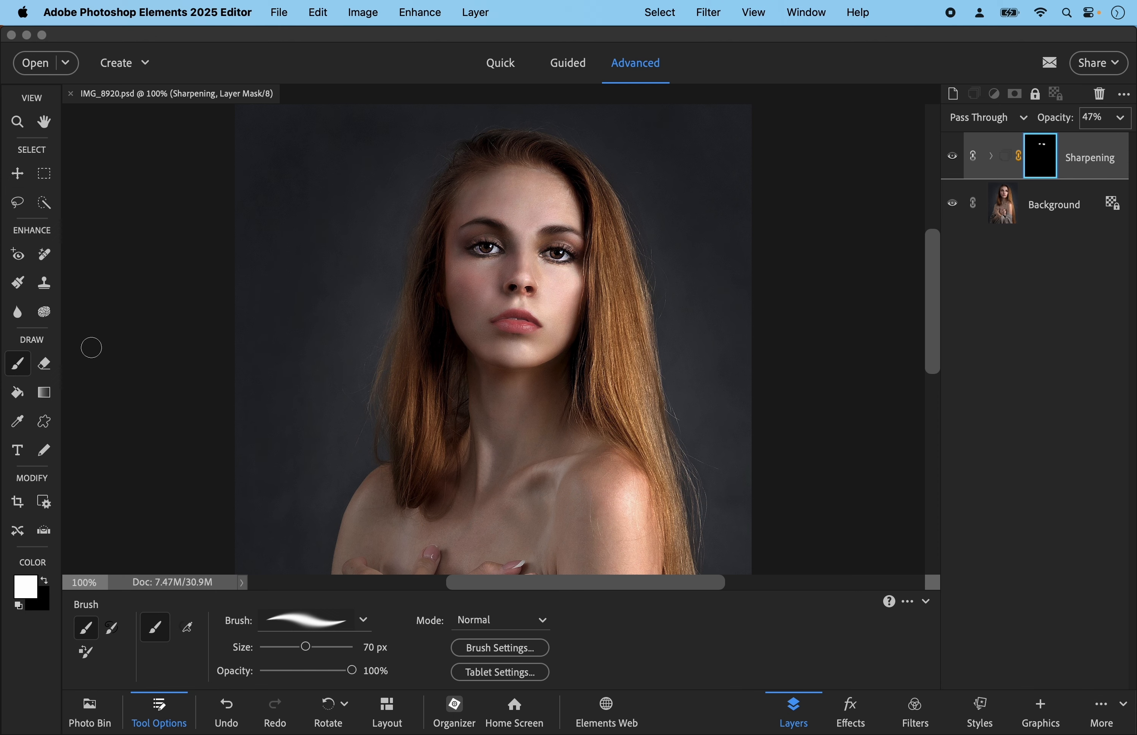
Review the Save for Web export settings for the portrait and close the dialog without exporting.
{"action": "left_click", "coordinate": [280, 14]}
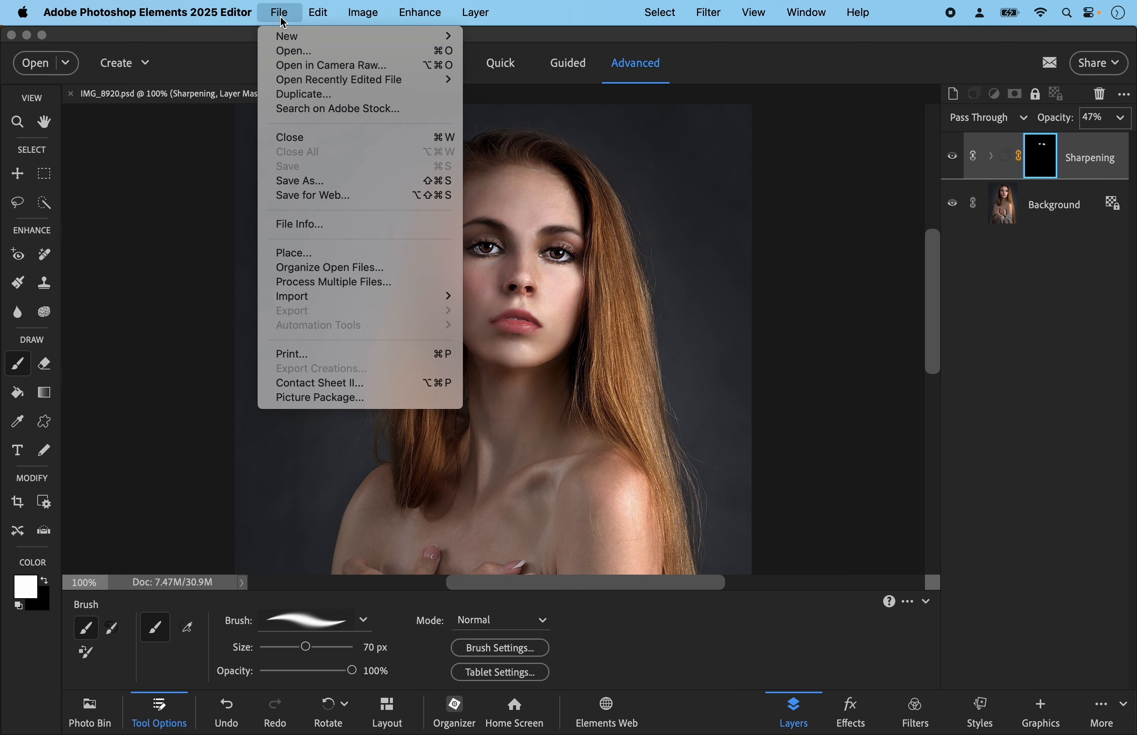
{"action": "left_click", "coordinate": [308, 196]}
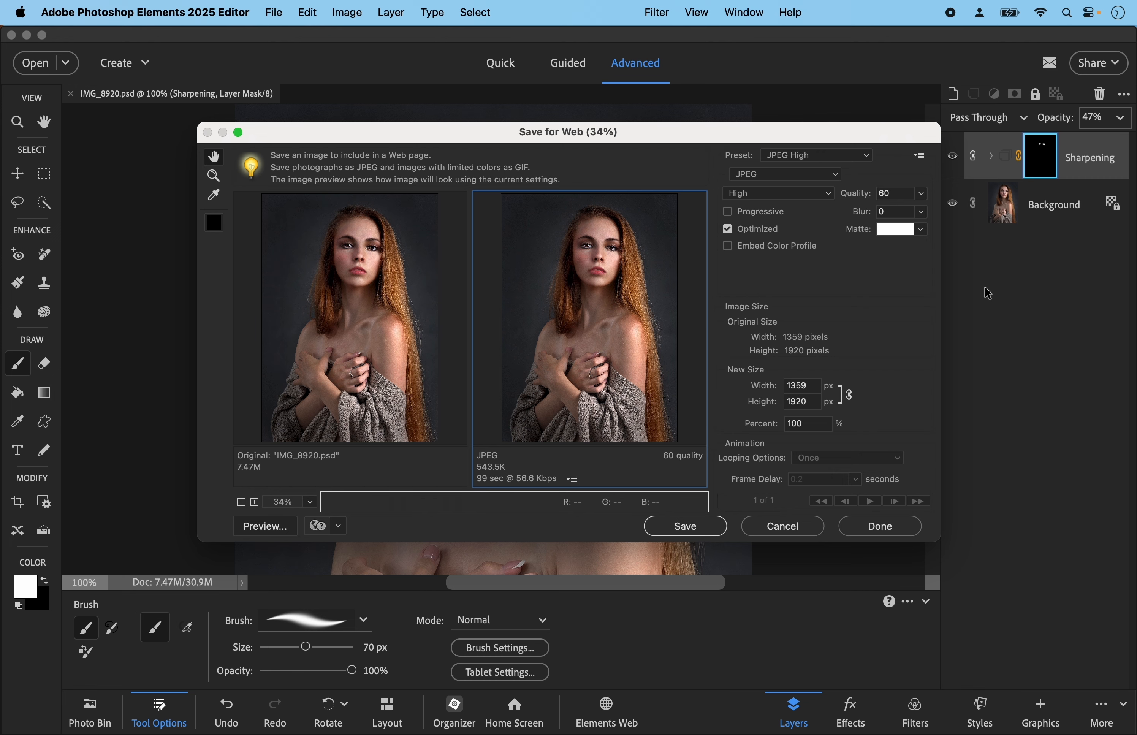
{"action": "left_click", "coordinate": [876, 526]}
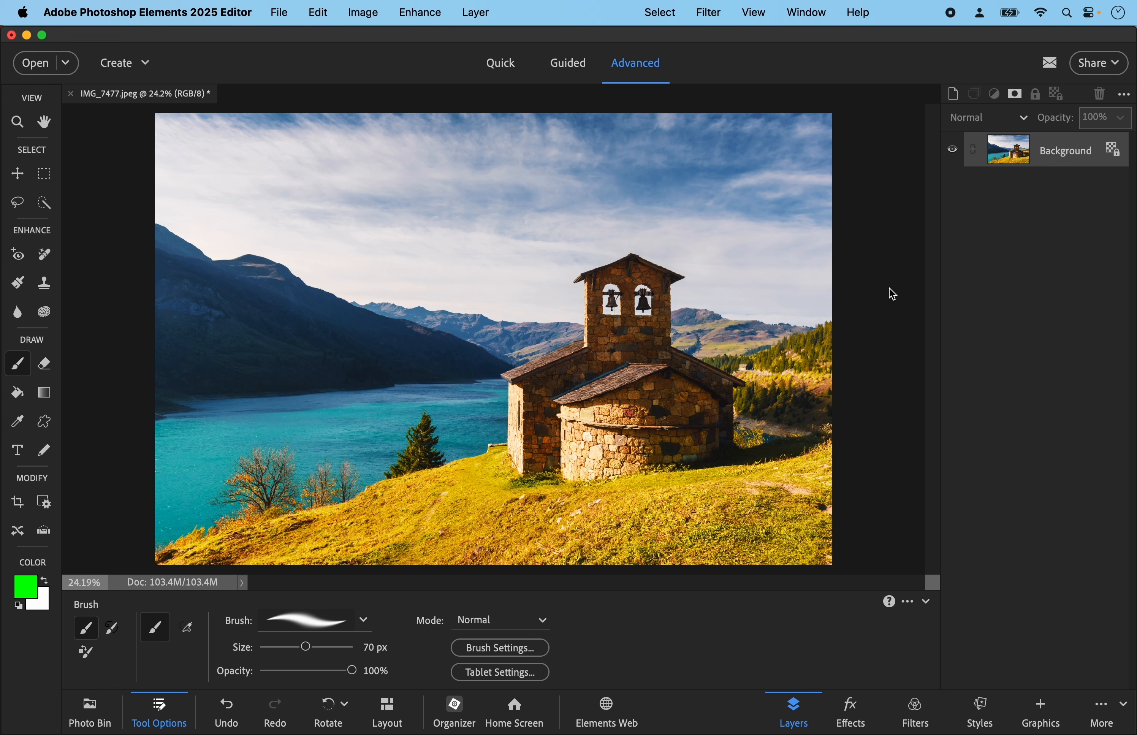
Duplicate the landscape photo's Background layer and apply a High Pass filter with a 7.6-pixel radius to the copy.
{"action": "key", "text": "super+j"}
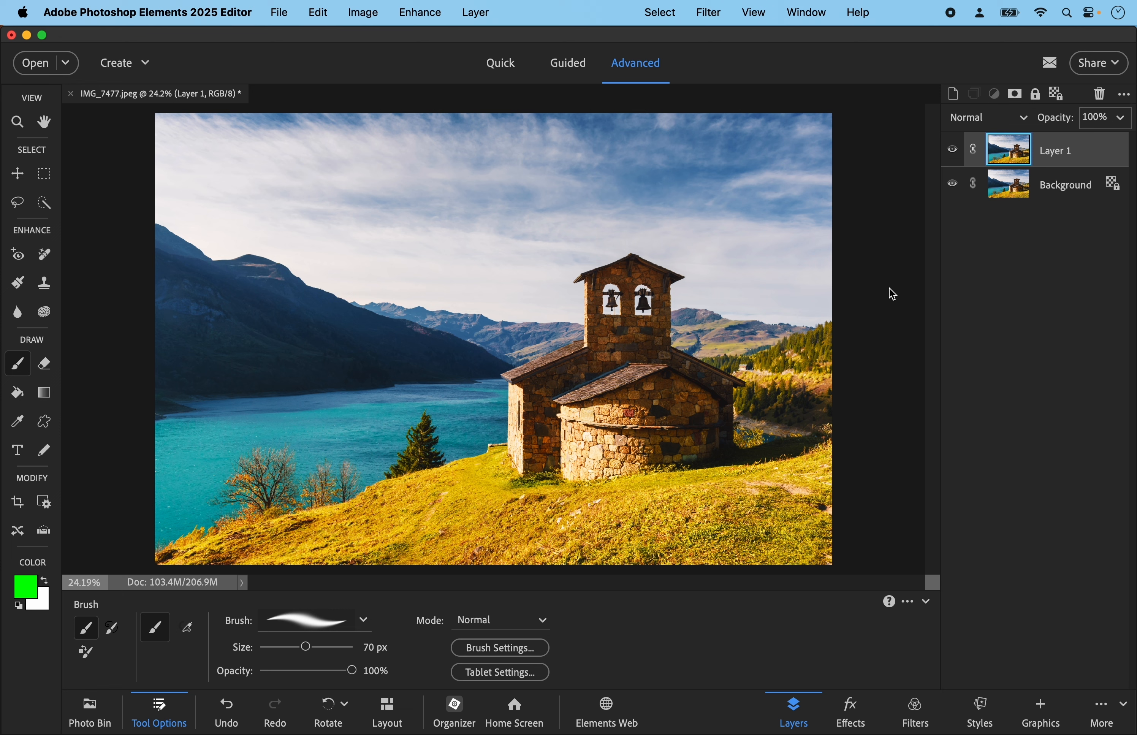
{"action": "left_click", "coordinate": [709, 14]}
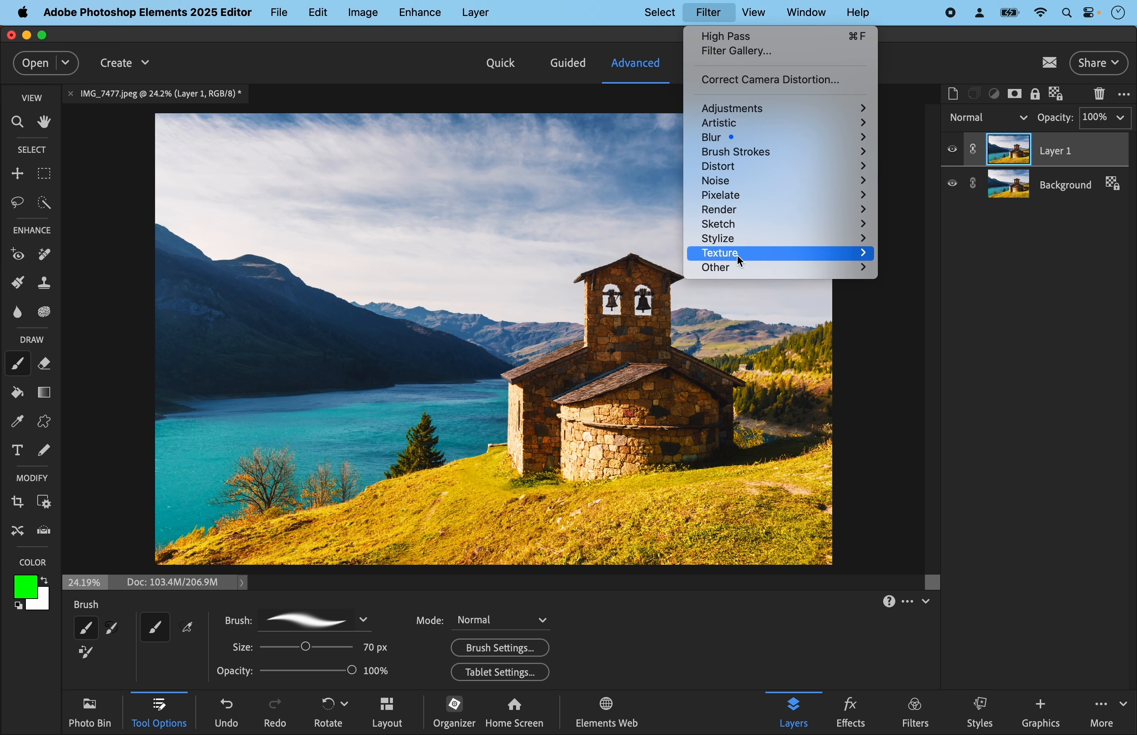
{"action": "mouse_move", "coordinate": [737, 273]}
{"action": "left_click", "coordinate": [902, 284]}
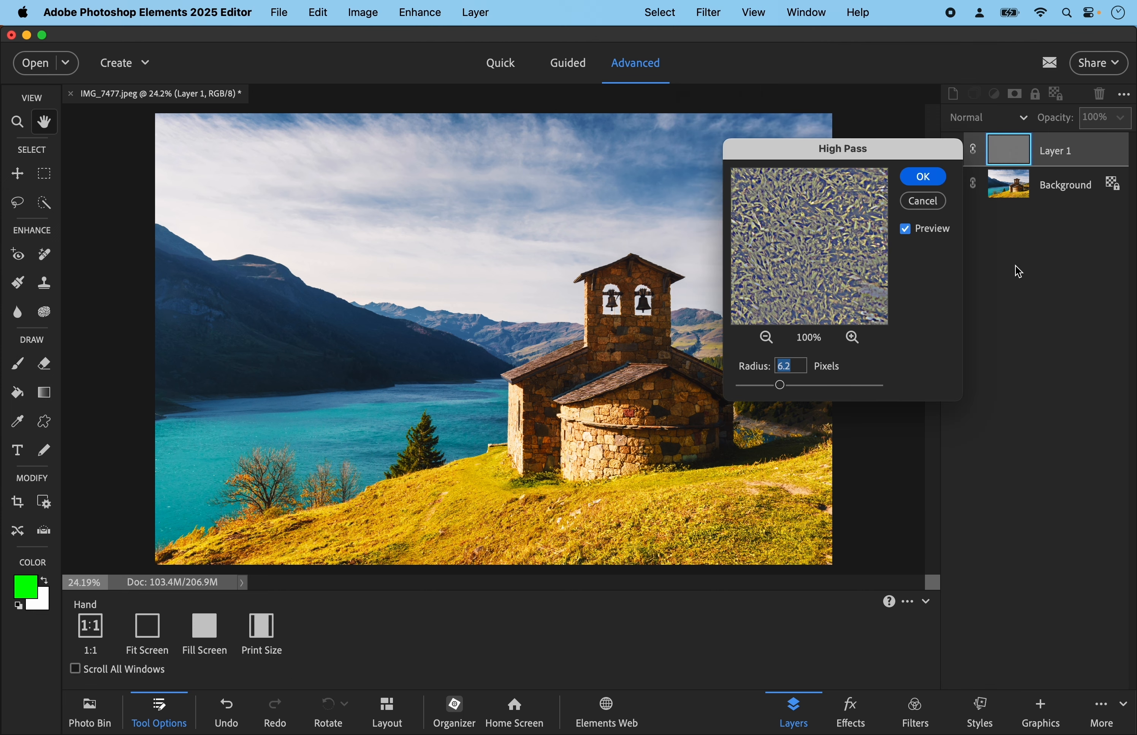
{"action": "left_click_drag", "start_coordinate": [784, 385], "coordinate": [786, 382]}
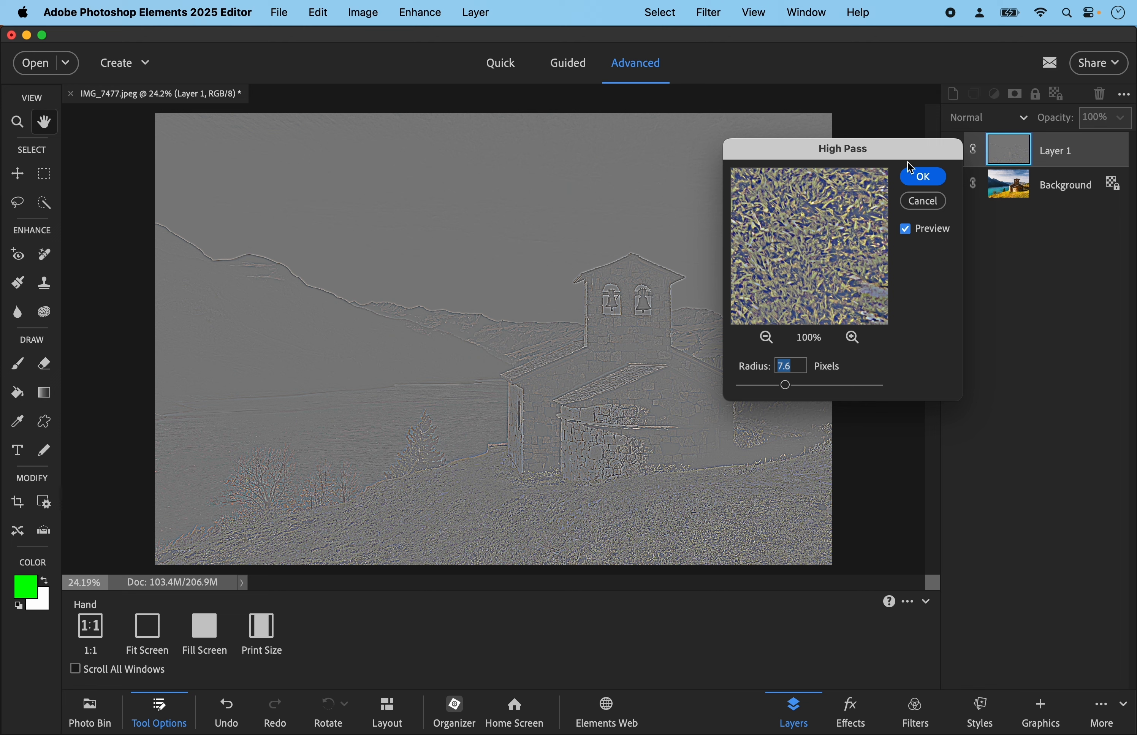
{"action": "left_click", "coordinate": [921, 181]}
Set the High Pass layer's blend mode to Overlay and duplicate that layer to strengthen the sharpening.
{"action": "left_click", "coordinate": [1022, 117]}
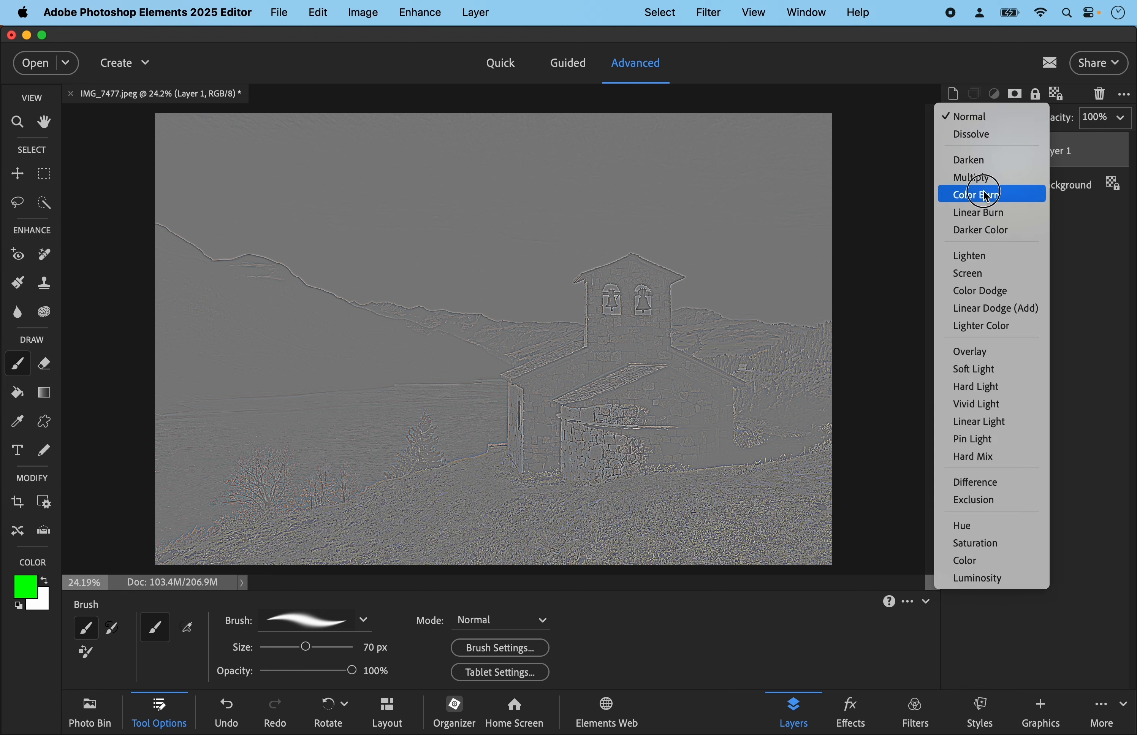
{"action": "left_click", "coordinate": [974, 255]}
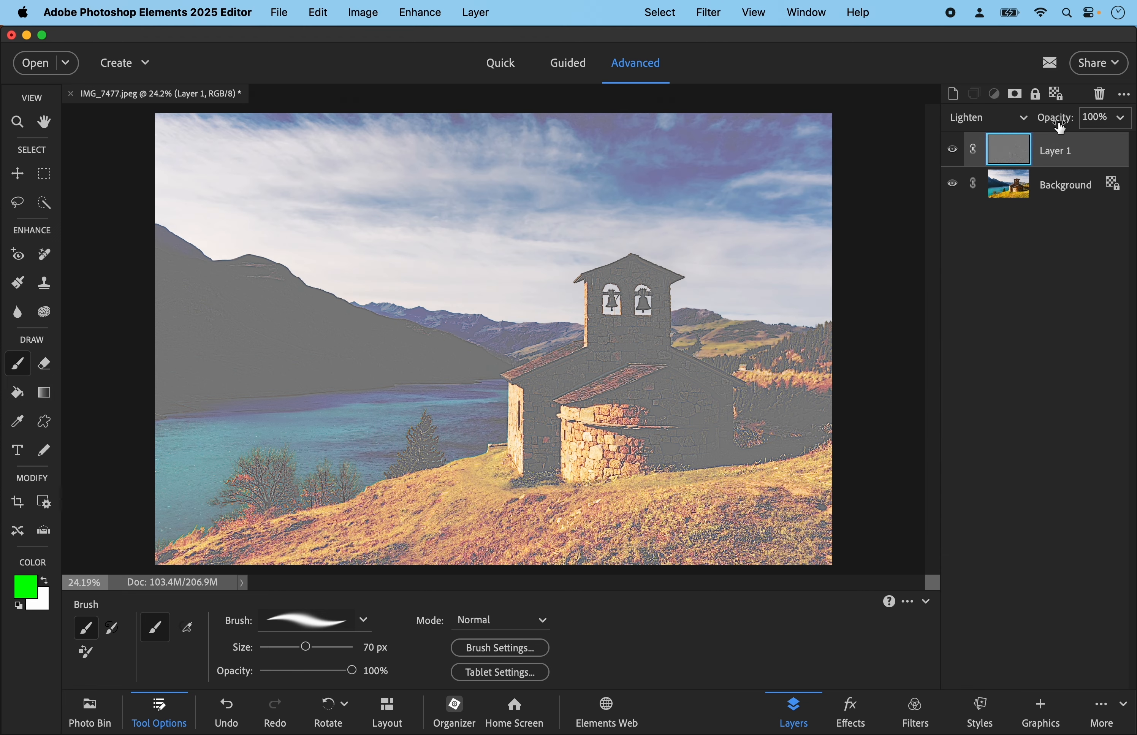
{"action": "left_click", "coordinate": [1023, 118]}
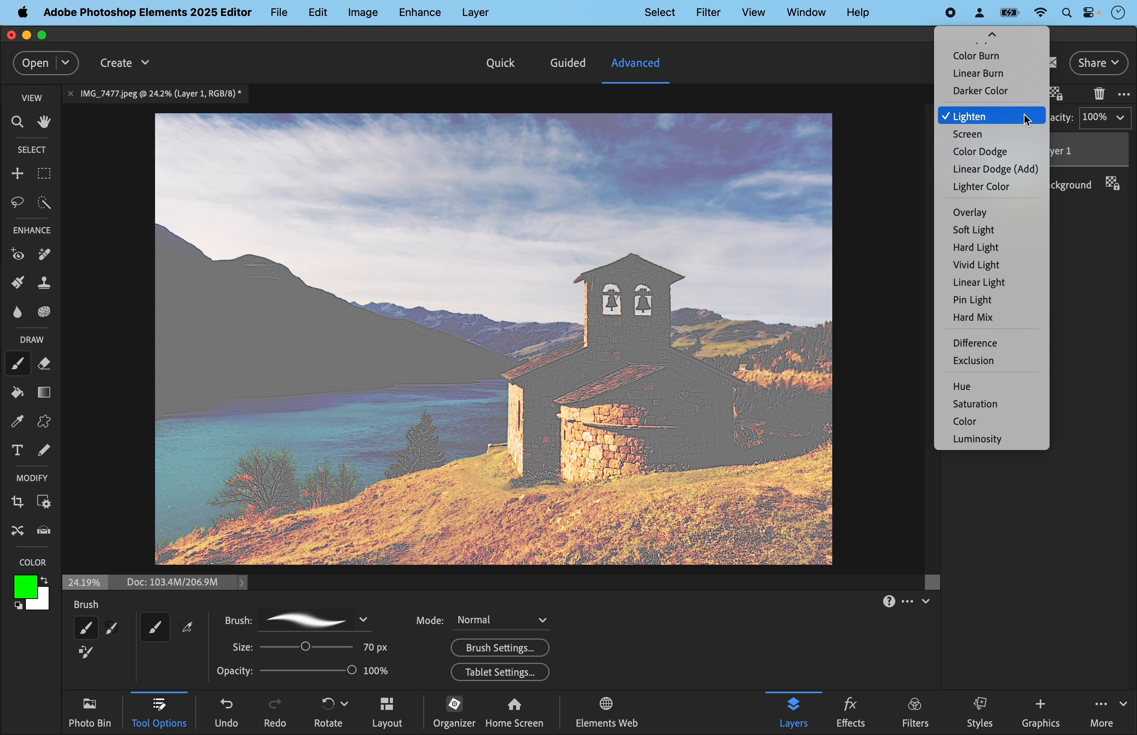
{"action": "left_click", "coordinate": [991, 213]}
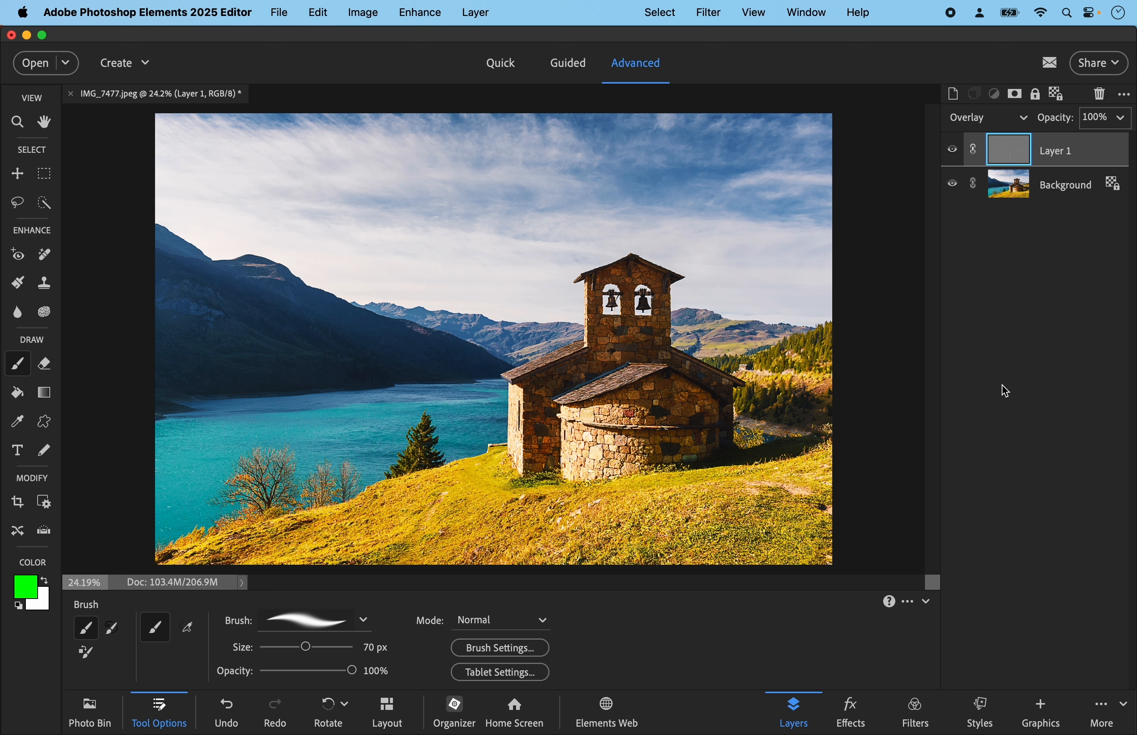
{"action": "key", "text": "super+j"}
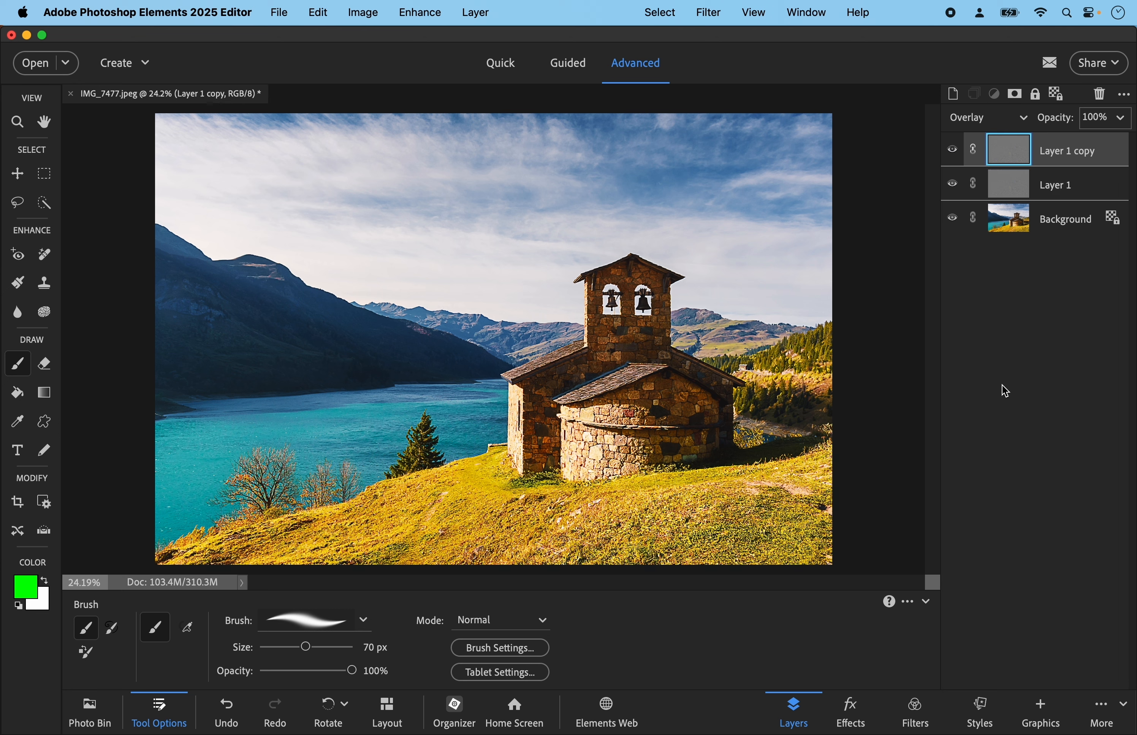
Group the two High Pass layers into a new group named "Sharpening Fireground".
{"action": "left_click", "coordinate": [1098, 193], "text": "shift"}
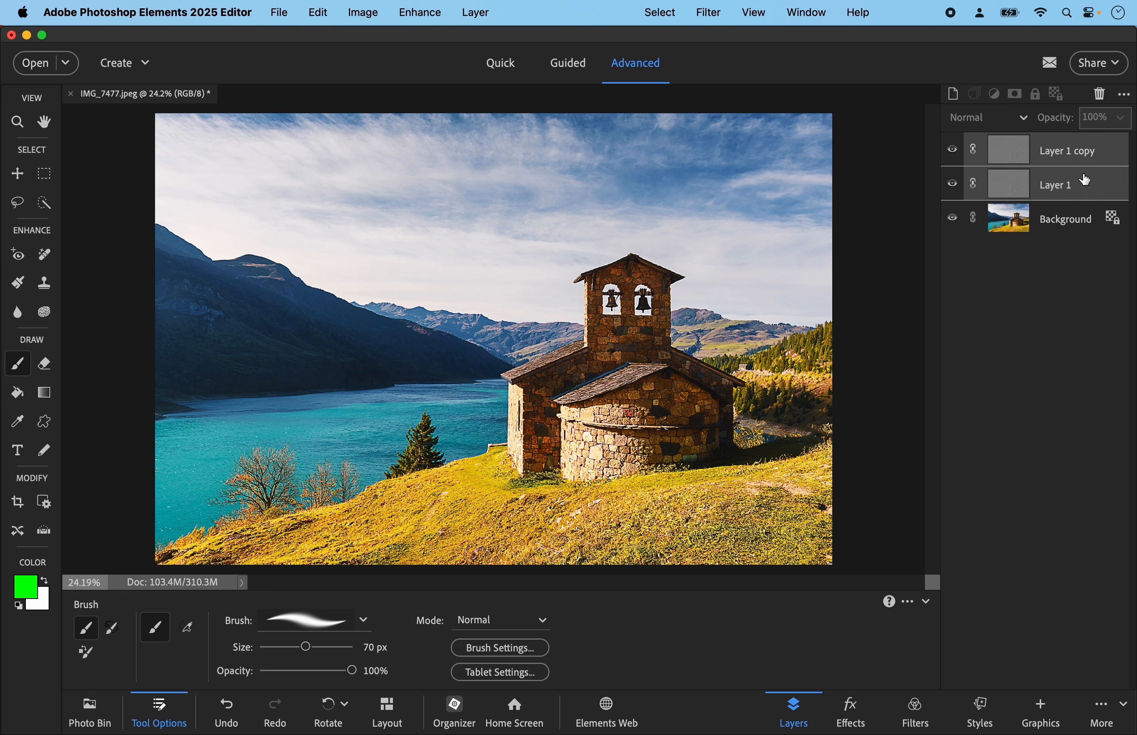
{"action": "right_click", "coordinate": [1085, 179]}
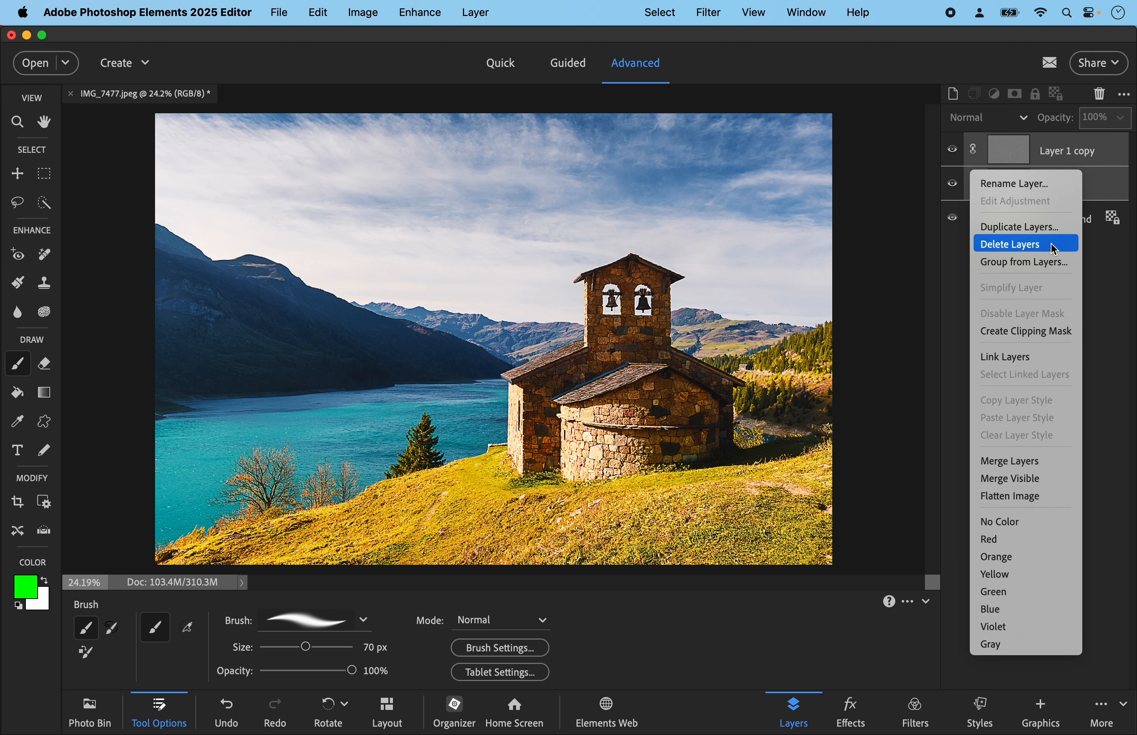
{"action": "left_click", "coordinate": [1041, 265]}
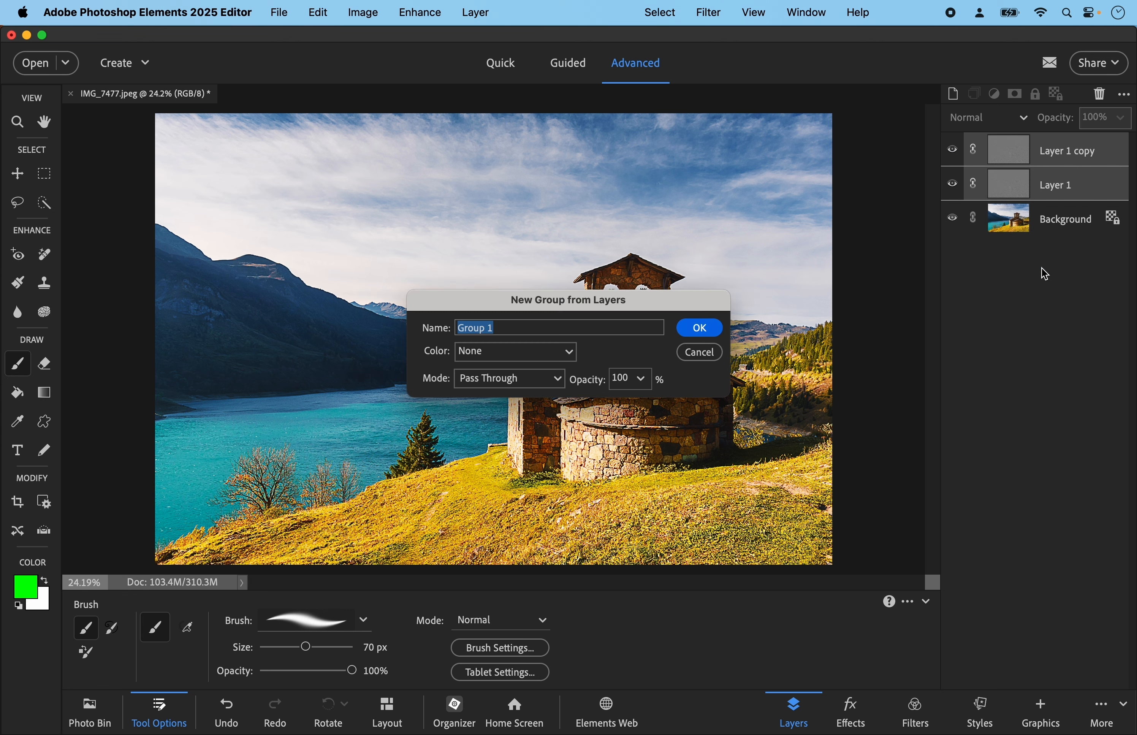
{"action": "type", "text": "Sharp"}
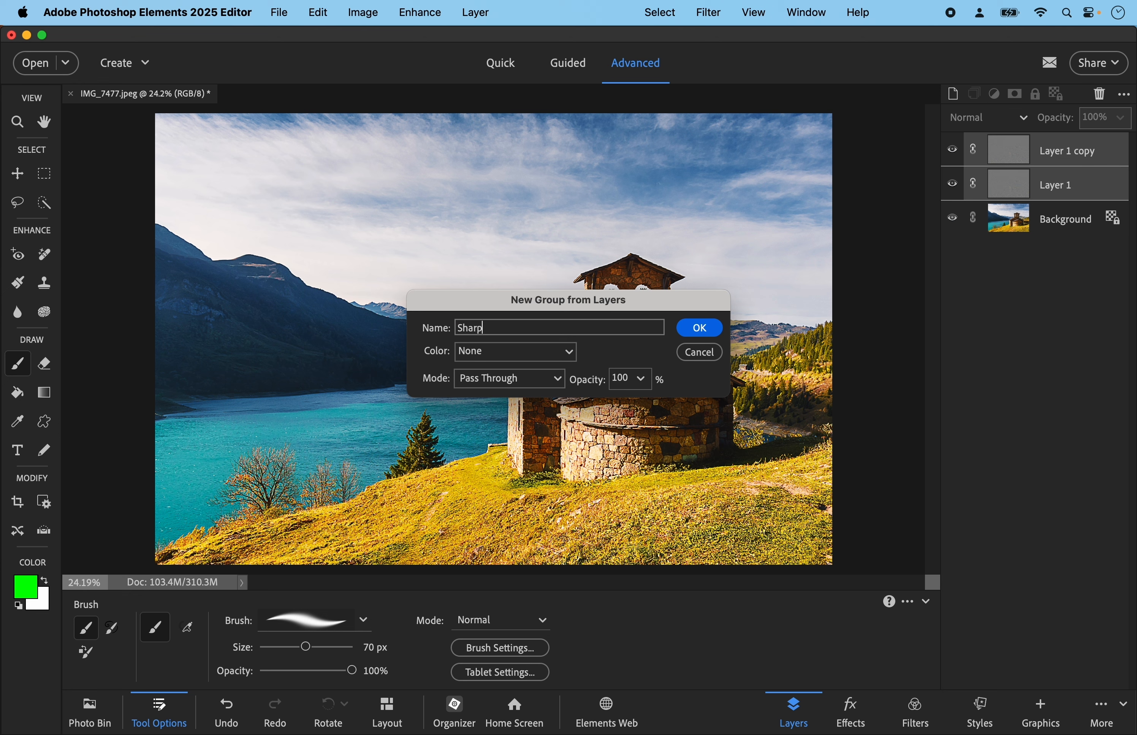
{"action": "type", "text": "ening Fireground"}
{"action": "left_click", "coordinate": [703, 328]}
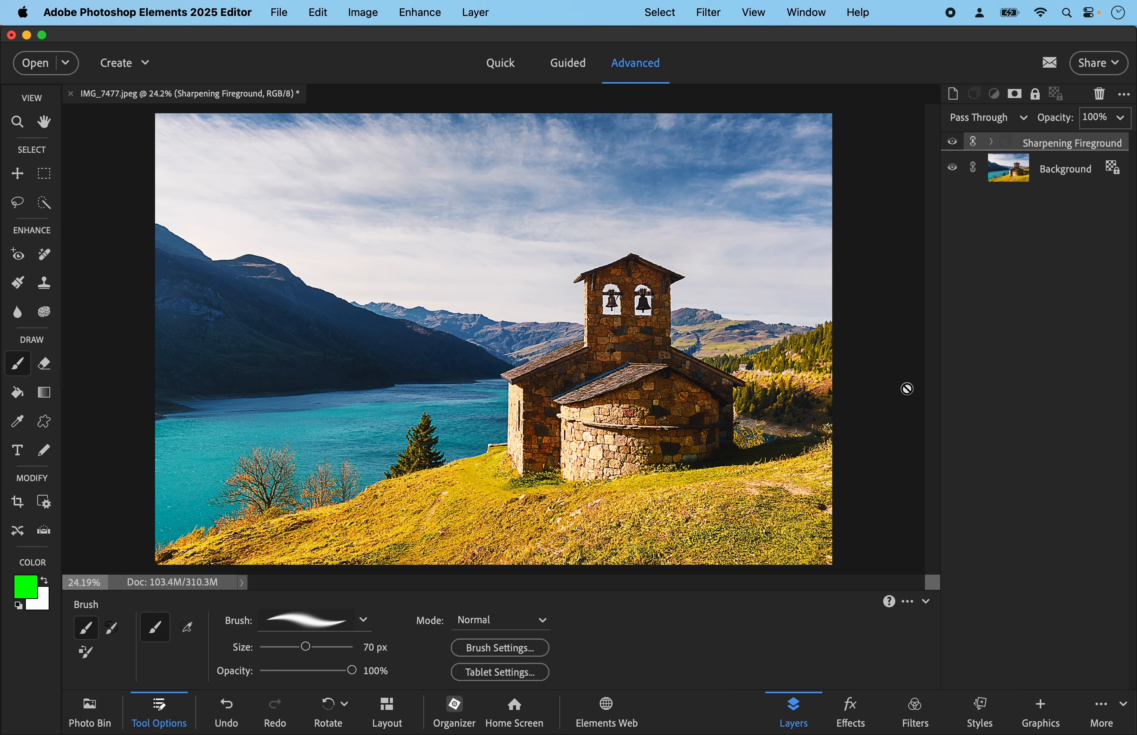
Add a black layer mask to the Sharpening Fireground group and paint white over the stone church with a 600 px brush at 100% opacity.
{"action": "left_click", "coordinate": [1015, 95]}
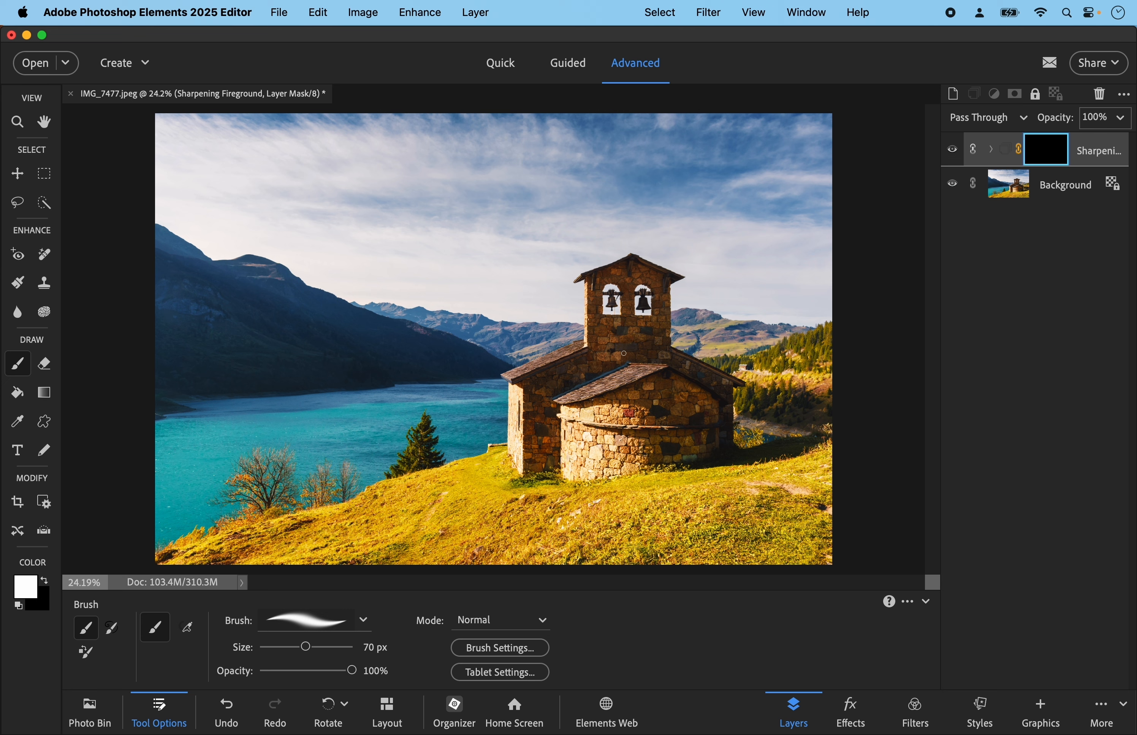
{"action": "key", "text": "bracketright"}
{"action": "key", "text": "bracketright"}
{"action": "key", "text": "bracketright"}
{"action": "key", "text": "bracketright"}
{"action": "key", "text": "bracketright"}
{"action": "key", "text": "bracketright"}
{"action": "key", "text": "bracketright"}
{"action": "key", "text": "bracketright"}
{"action": "key", "text": "bracketright"}
{"action": "key", "text": "bracketright"}
{"action": "key", "text": "bracketright"}
{"action": "key", "text": "bracketright"}
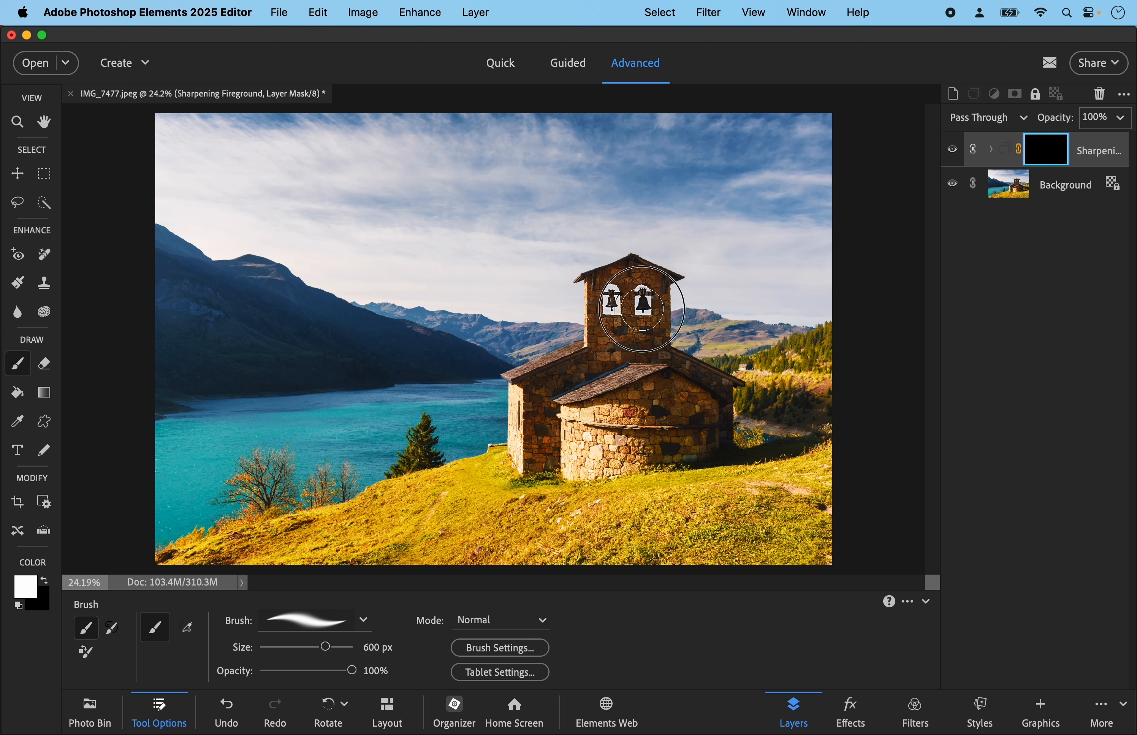
{"action": "mouse_move", "coordinate": [642, 359]}
{"action": "left_mouse_down"}
{"action": "mouse_move", "coordinate": [578, 398]}
{"action": "mouse_move", "coordinate": [638, 388]}
{"action": "mouse_move", "coordinate": [607, 407]}
{"action": "mouse_move", "coordinate": [677, 391]}
{"action": "mouse_move", "coordinate": [653, 421]}
{"action": "mouse_move", "coordinate": [599, 451]}
{"action": "mouse_move", "coordinate": [613, 456]}
{"action": "mouse_move", "coordinate": [706, 402]}
{"action": "mouse_move", "coordinate": [684, 385]}
{"action": "mouse_move", "coordinate": [710, 394]}
{"action": "mouse_move", "coordinate": [659, 415]}
{"action": "mouse_move", "coordinate": [581, 398]}
{"action": "mouse_move", "coordinate": [564, 428]}
{"action": "mouse_move", "coordinate": [523, 395]}
{"action": "mouse_move", "coordinate": [531, 434]}
{"action": "mouse_move", "coordinate": [582, 436]}
{"action": "mouse_move", "coordinate": [619, 371]}
{"action": "mouse_move", "coordinate": [570, 392]}
{"action": "mouse_move", "coordinate": [577, 370]}
{"action": "mouse_move", "coordinate": [558, 376]}
{"action": "mouse_move", "coordinate": [574, 364]}
{"action": "mouse_move", "coordinate": [534, 395]}
{"action": "mouse_move", "coordinate": [597, 343]}
{"action": "mouse_move", "coordinate": [619, 280]}
{"action": "mouse_move", "coordinate": [639, 278]}
{"action": "mouse_move", "coordinate": [661, 367]}
{"action": "mouse_move", "coordinate": [706, 400]}
{"action": "mouse_move", "coordinate": [711, 426]}
{"action": "mouse_move", "coordinate": [674, 389]}
{"action": "mouse_move", "coordinate": [644, 393]}
{"action": "mouse_move", "coordinate": [637, 413]}
{"action": "mouse_move", "coordinate": [659, 403]}
{"action": "mouse_move", "coordinate": [658, 413]}
{"action": "mouse_move", "coordinate": [595, 459]}
{"action": "left_mouse_up"}
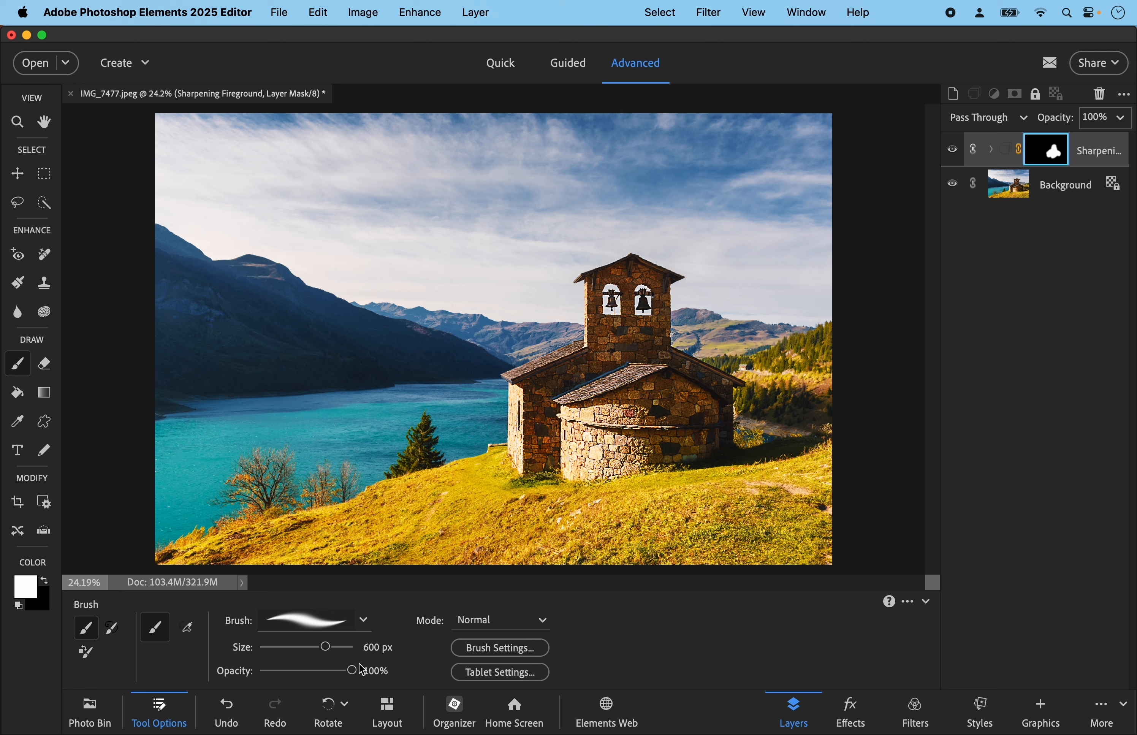
Lower the brush opacity to 51% and paint white on the group's mask over the grassy foreground below the church.
{"action": "mouse_move", "coordinate": [354, 670]}
{"action": "left_mouse_down"}
{"action": "mouse_move", "coordinate": [303, 675]}
{"action": "mouse_move", "coordinate": [310, 683]}
{"action": "left_mouse_up"}
{"action": "mouse_move", "coordinate": [760, 509]}
{"action": "left_mouse_down"}
{"action": "mouse_move", "coordinate": [664, 512]}
{"action": "mouse_move", "coordinate": [693, 497]}
{"action": "mouse_move", "coordinate": [673, 519]}
{"action": "mouse_move", "coordinate": [442, 547]}
{"action": "mouse_move", "coordinate": [555, 546]}
{"action": "mouse_move", "coordinate": [638, 521]}
{"action": "mouse_move", "coordinate": [534, 523]}
{"action": "mouse_move", "coordinate": [565, 466]}
{"action": "mouse_move", "coordinate": [524, 501]}
{"action": "mouse_move", "coordinate": [374, 531]}
{"action": "mouse_move", "coordinate": [575, 513]}
{"action": "mouse_move", "coordinate": [416, 571]}
{"action": "mouse_move", "coordinate": [457, 519]}
{"action": "mouse_move", "coordinate": [253, 571]}
{"action": "mouse_move", "coordinate": [272, 539]}
{"action": "mouse_move", "coordinate": [242, 547]}
{"action": "mouse_move", "coordinate": [631, 478]}
{"action": "mouse_move", "coordinate": [755, 429]}
{"action": "mouse_move", "coordinate": [756, 493]}
{"action": "mouse_move", "coordinate": [730, 545]}
{"action": "mouse_move", "coordinate": [765, 564]}
{"action": "mouse_move", "coordinate": [753, 554]}
{"action": "mouse_move", "coordinate": [628, 595]}
{"action": "left_mouse_up"}
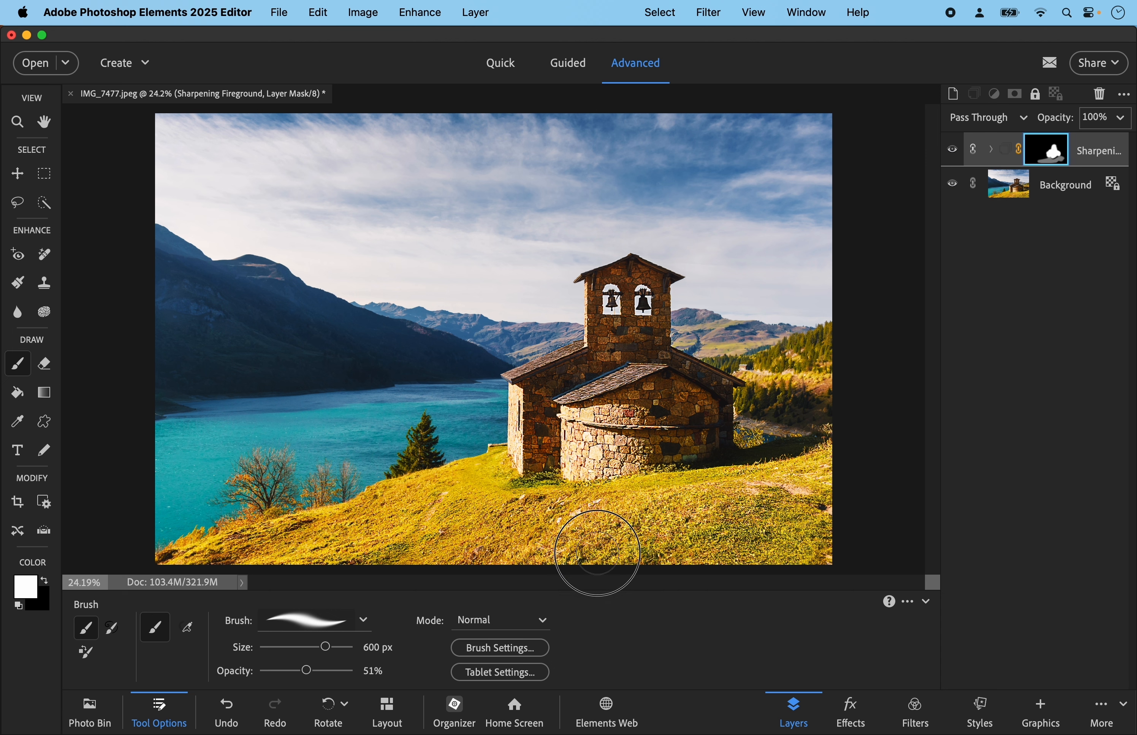